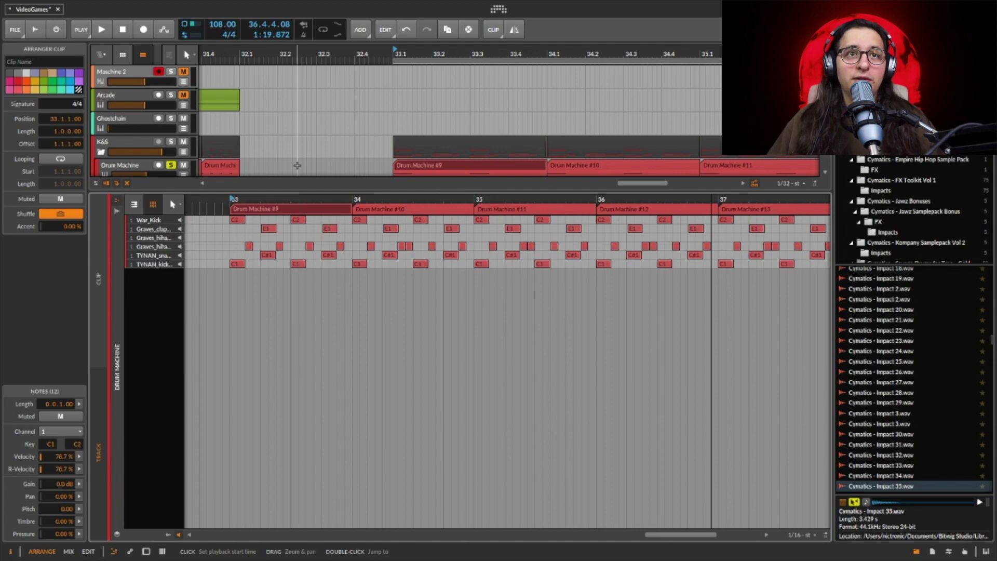
# Open the Drum Machine track's devices and audition the TYNAN kick pad.
pyautogui.scroll(-5, 347, 156)
pyautogui.scroll(-2, 347, 157)
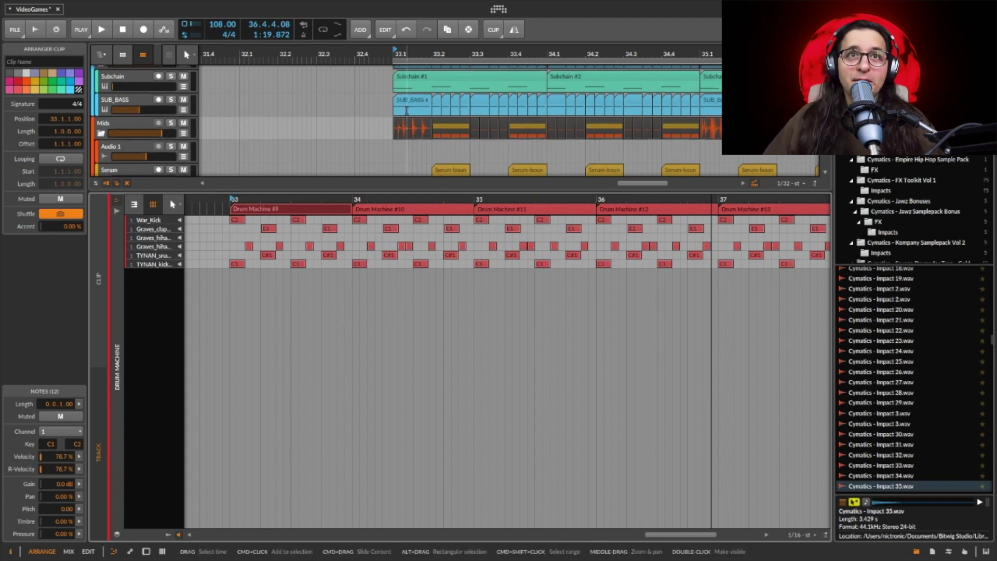
pyautogui.scroll(2, 408, 115)
pyautogui.scroll(-5, 404, 105)
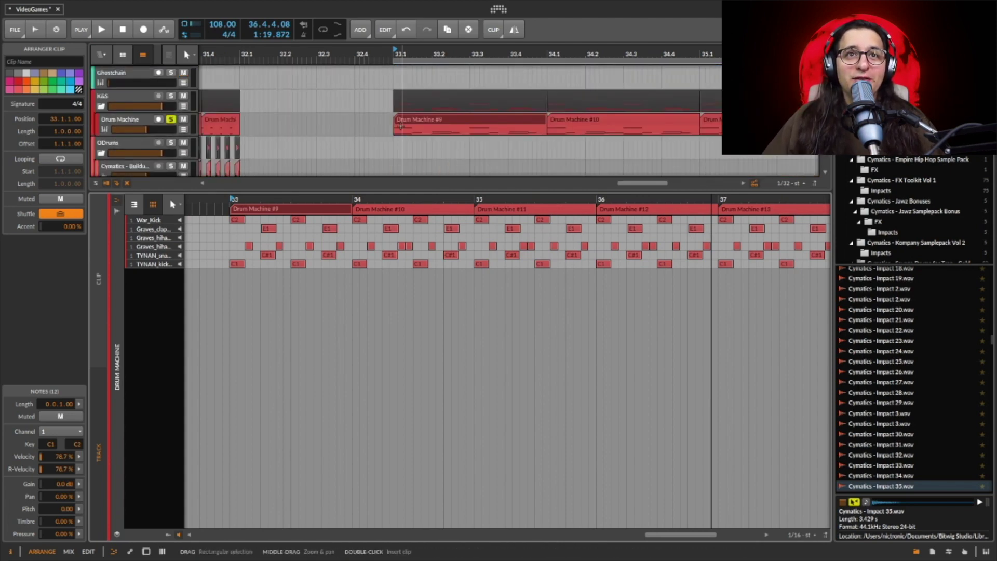
pyautogui.moveTo(425, 201); pyautogui.dragTo(425, 188)
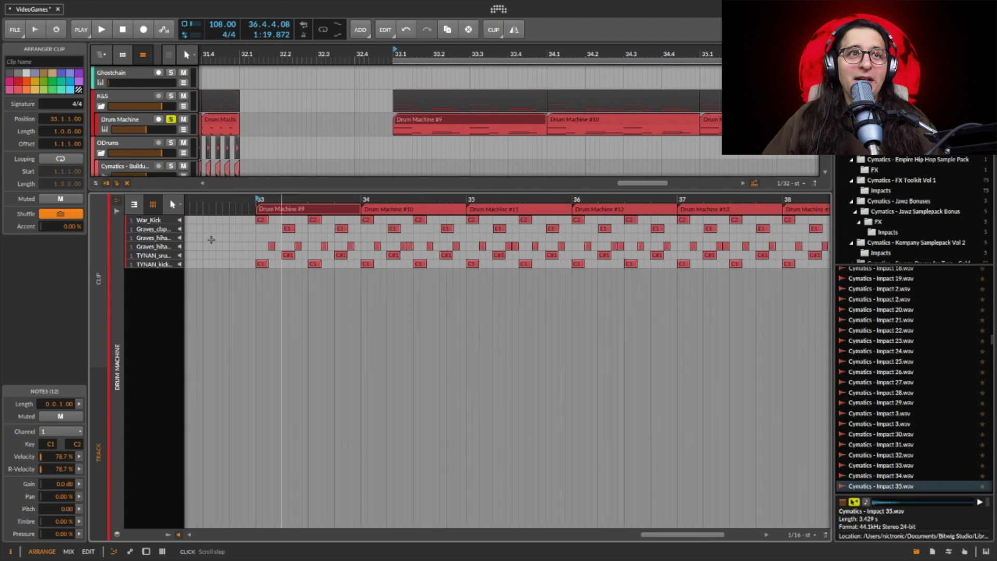
pyautogui.click(132, 124)
pyautogui.doubleClick(132, 125)
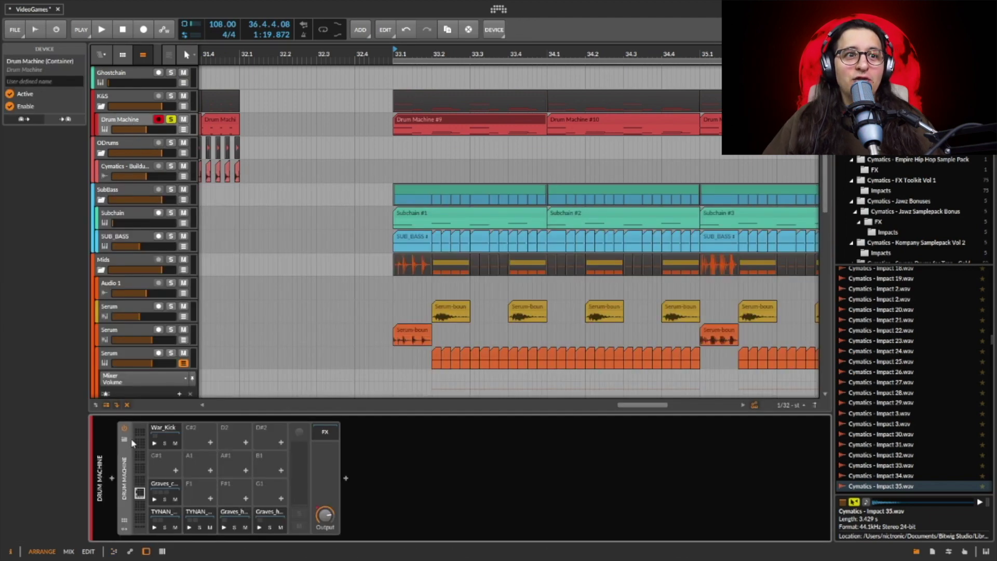
pyautogui.click(168, 513)
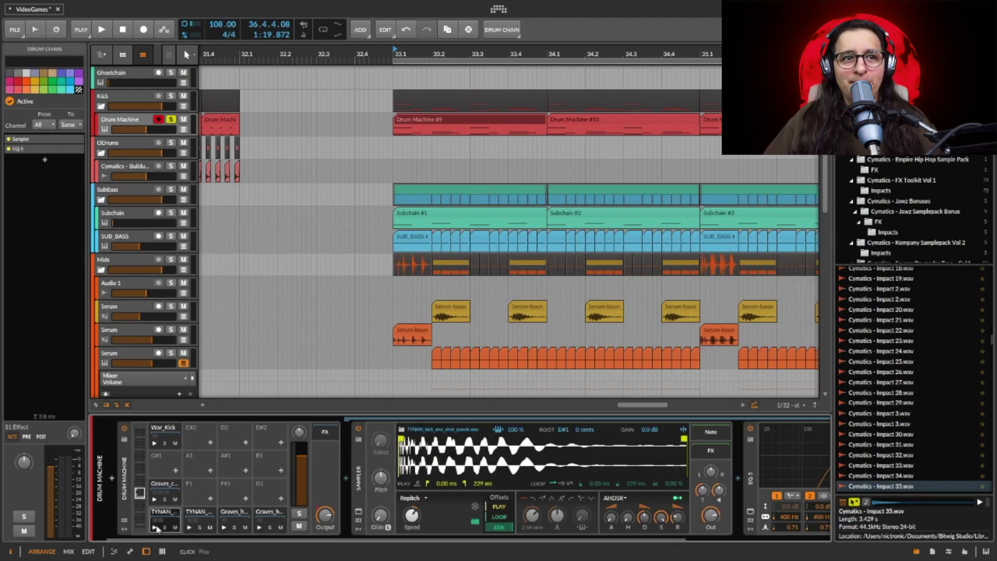
pyautogui.click(155, 528)
pyautogui.click(155, 527)
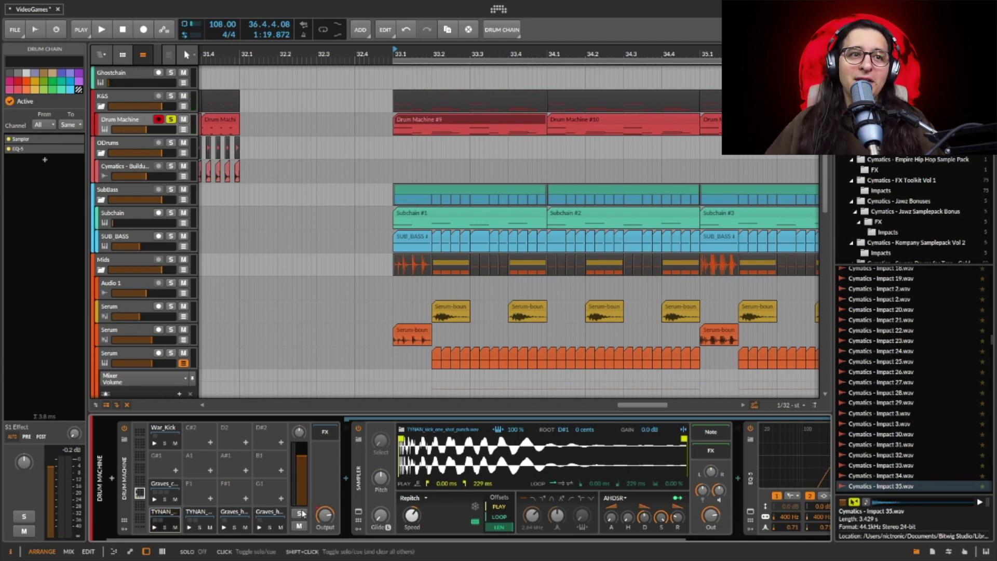
# Open the War_Kick pad's E-Kick layer, review its effects chain through the final EQ-5, and audition the pad.
pyautogui.click(165, 435)
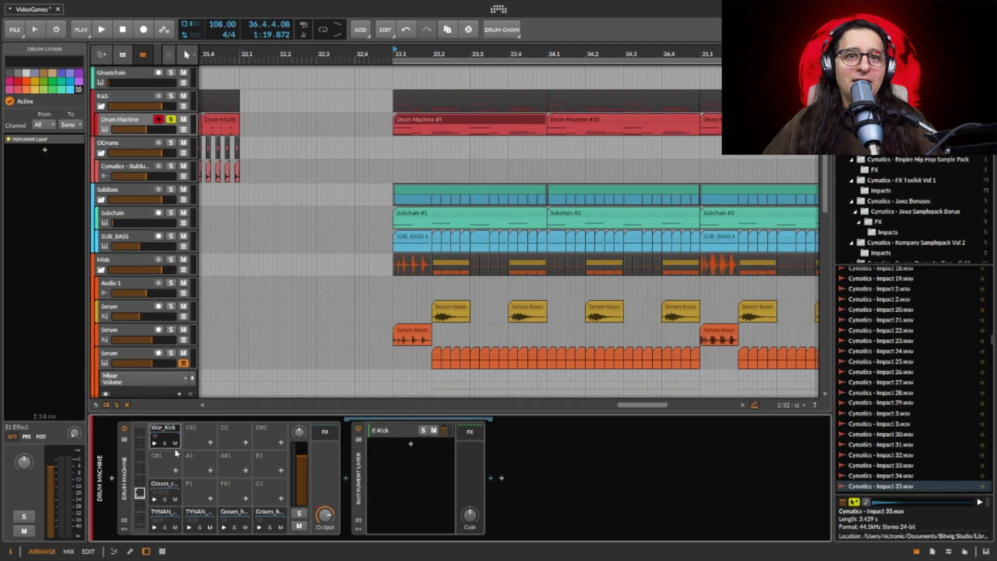
pyautogui.click(380, 430)
pyautogui.hscroll(5, 581, 476)
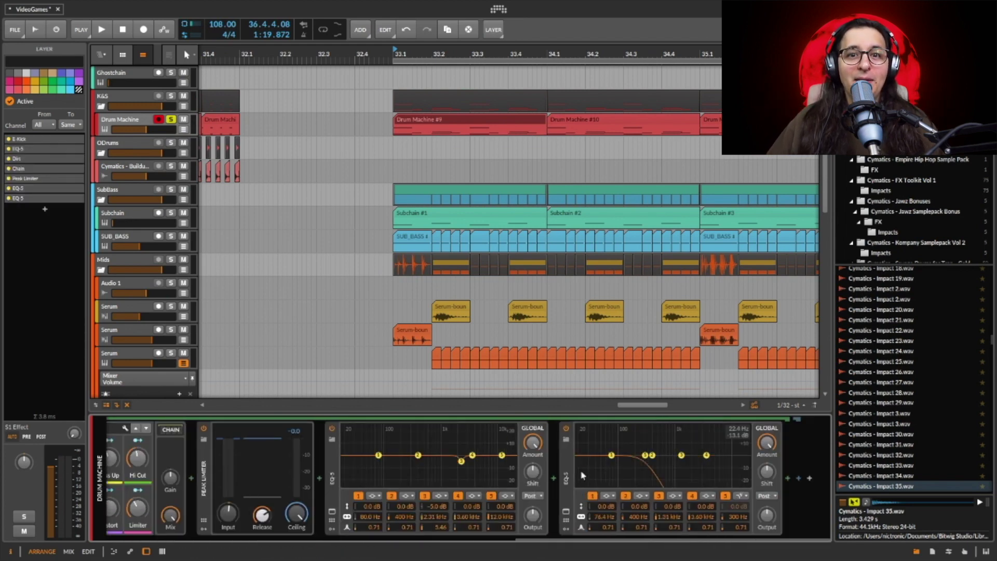
pyautogui.hscroll(-5, 581, 475)
pyautogui.hscroll(5, 581, 474)
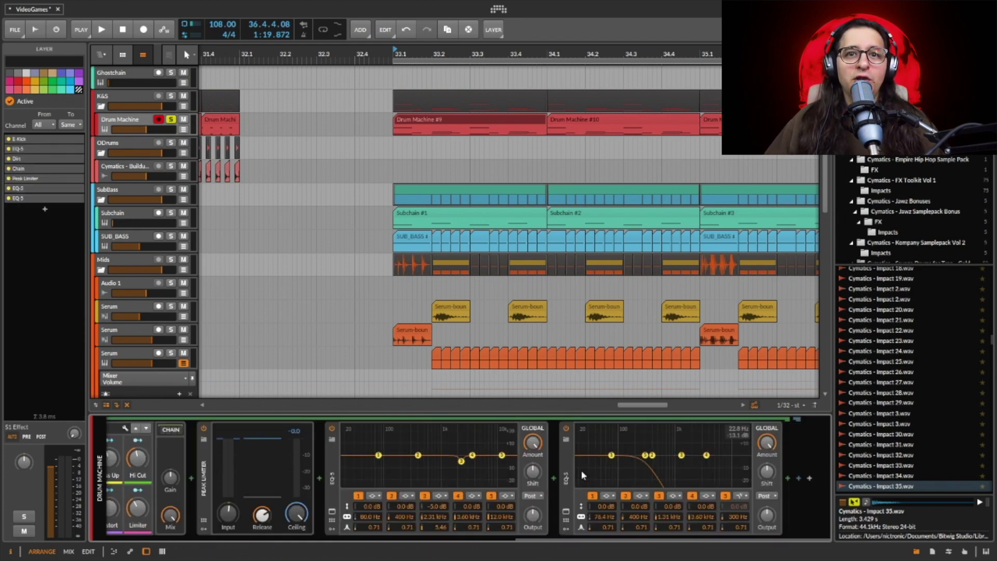
pyautogui.hscroll(-5, 581, 469)
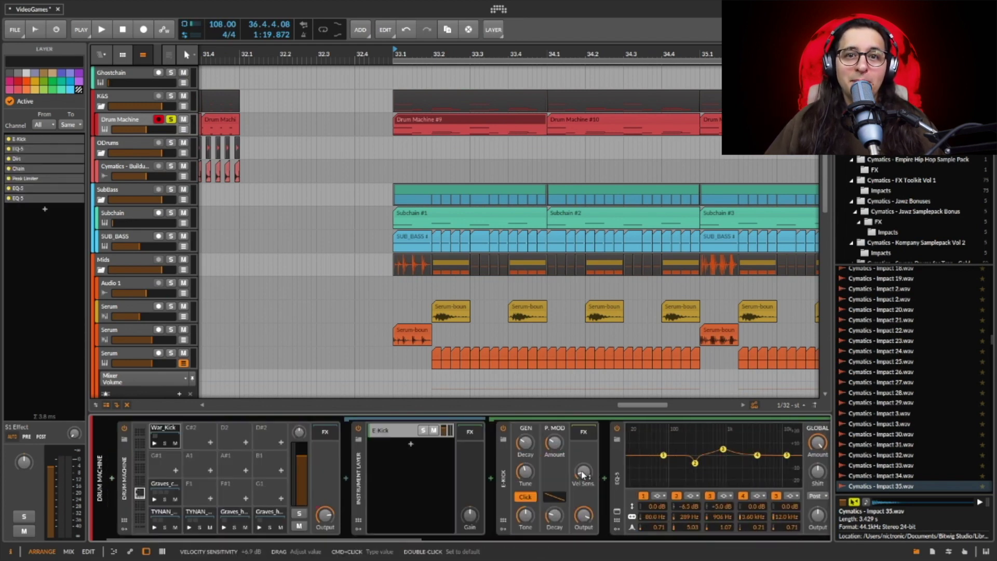
pyautogui.click(155, 444)
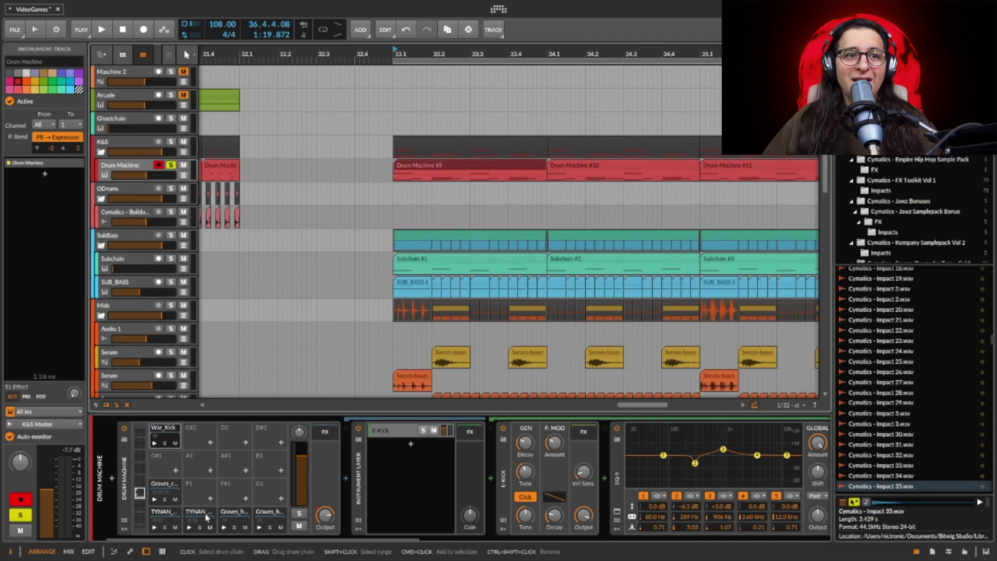
# Audition the TYNAN snare pad and examine its Sampler and EQ-5 settings.
pyautogui.click(206, 516)
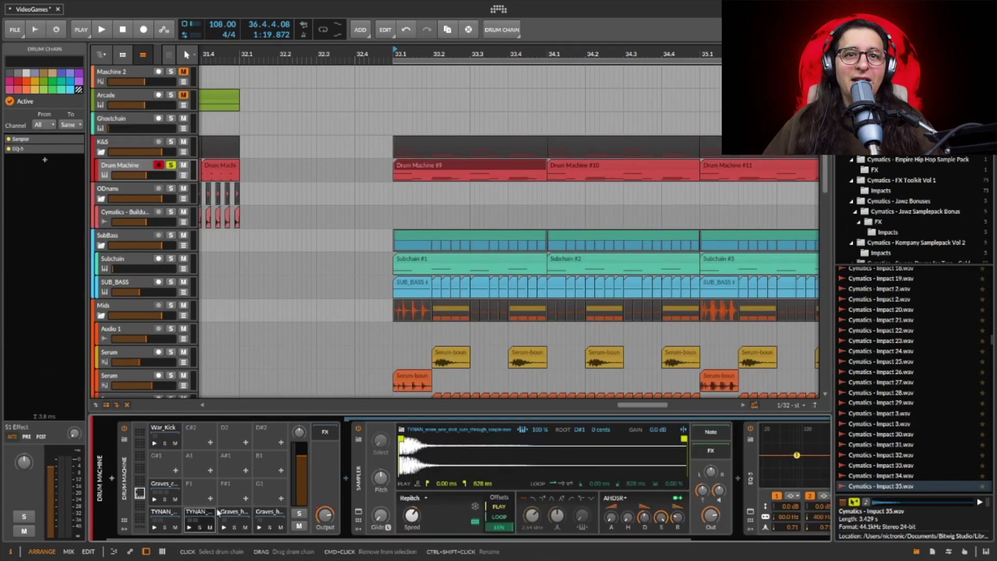
pyautogui.click(189, 527)
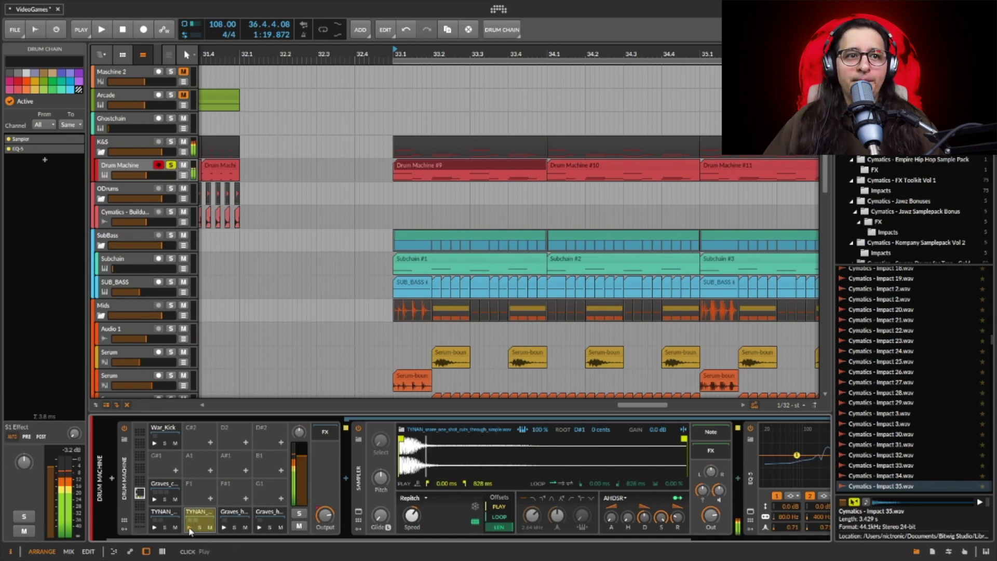
pyautogui.hscroll(3, 545, 467)
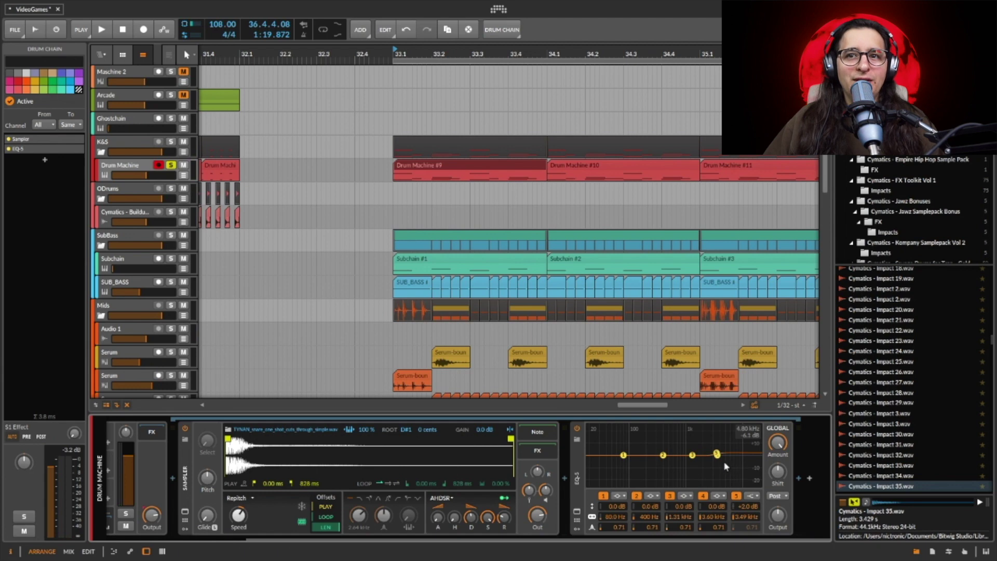
pyautogui.hscroll(-3, 719, 467)
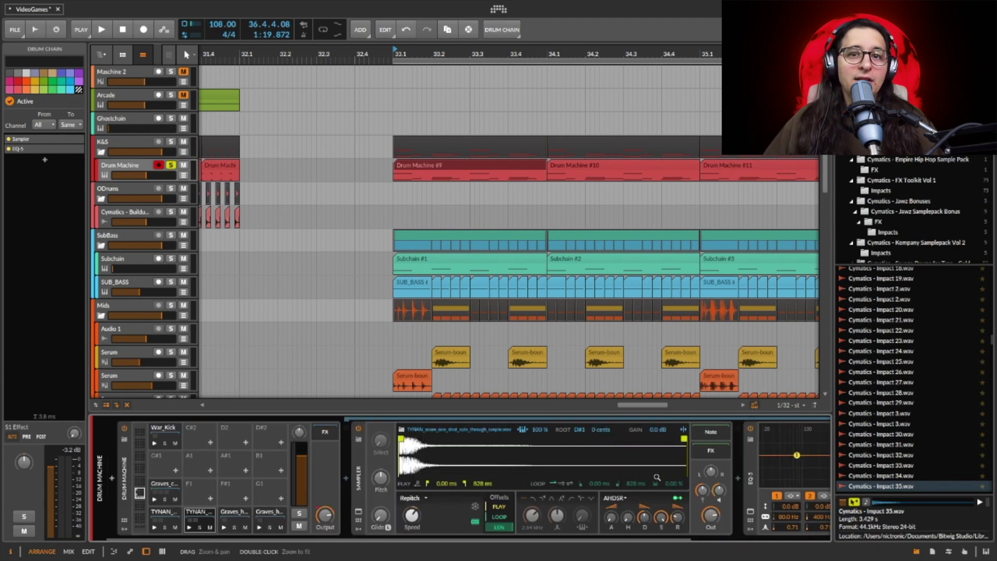
# Select the Graves clap pad, audition it, and examine its Sampler, reverb and EQ-5 chain.
pyautogui.click(171, 485)
pyautogui.hscroll(3, 179, 509)
pyautogui.hscroll(-3, 182, 516)
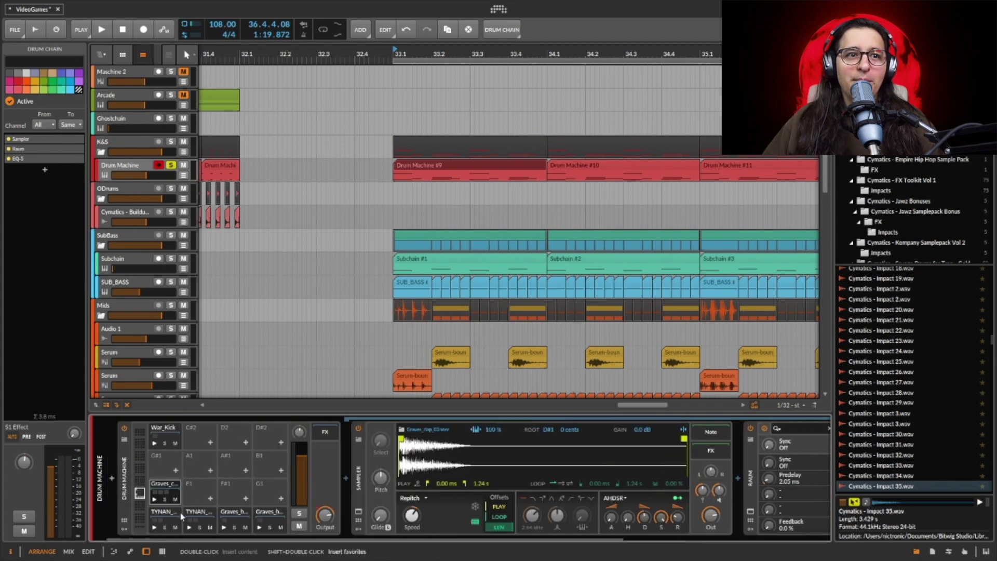
pyautogui.click(181, 496)
pyautogui.click(181, 496)
pyautogui.click(180, 496)
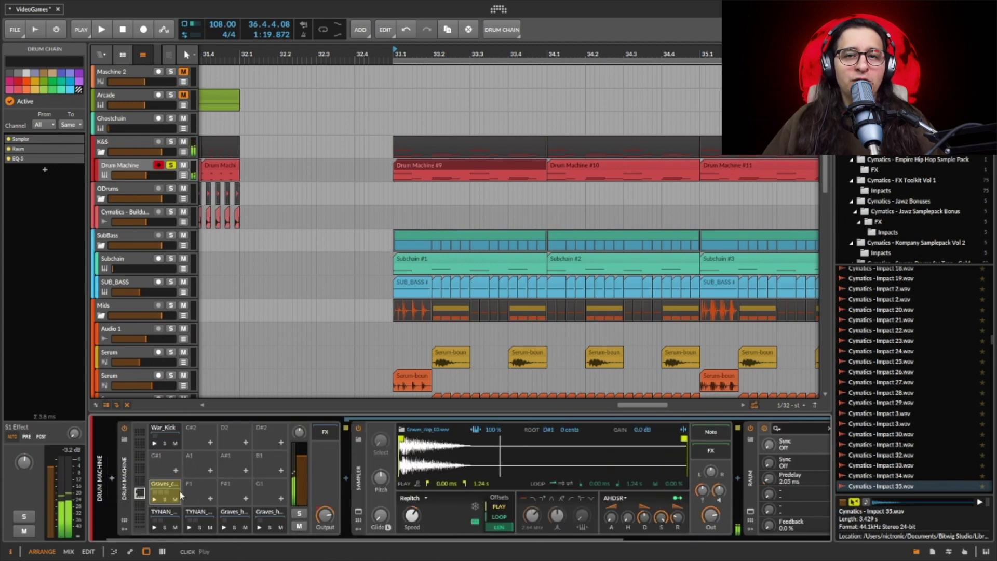
pyautogui.hscroll(3, 297, 490)
pyautogui.hscroll(-3, 324, 442)
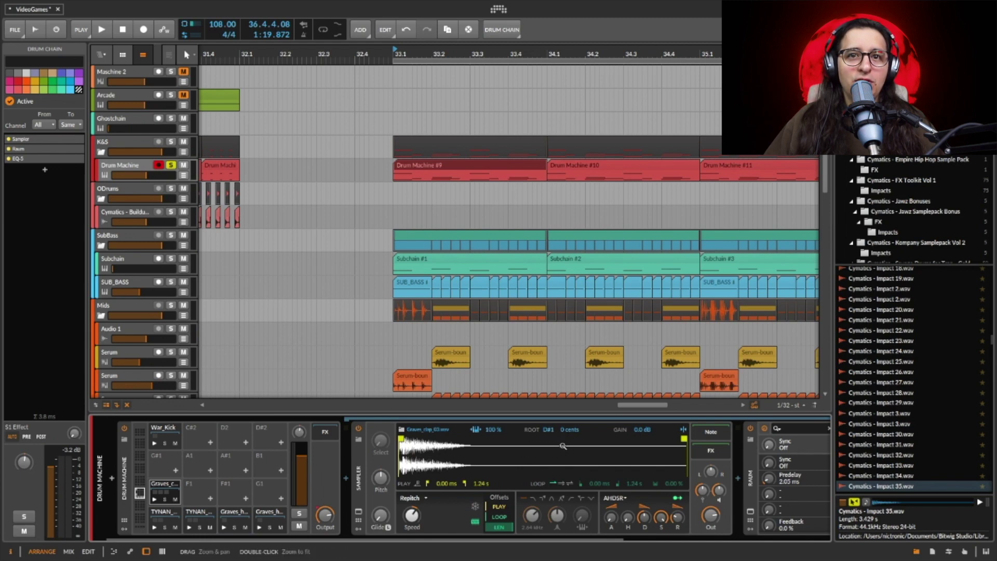
# Try shifting the clap sample's root note to D#2 in the Sampler.
pyautogui.hscroll(2, 452, 462)
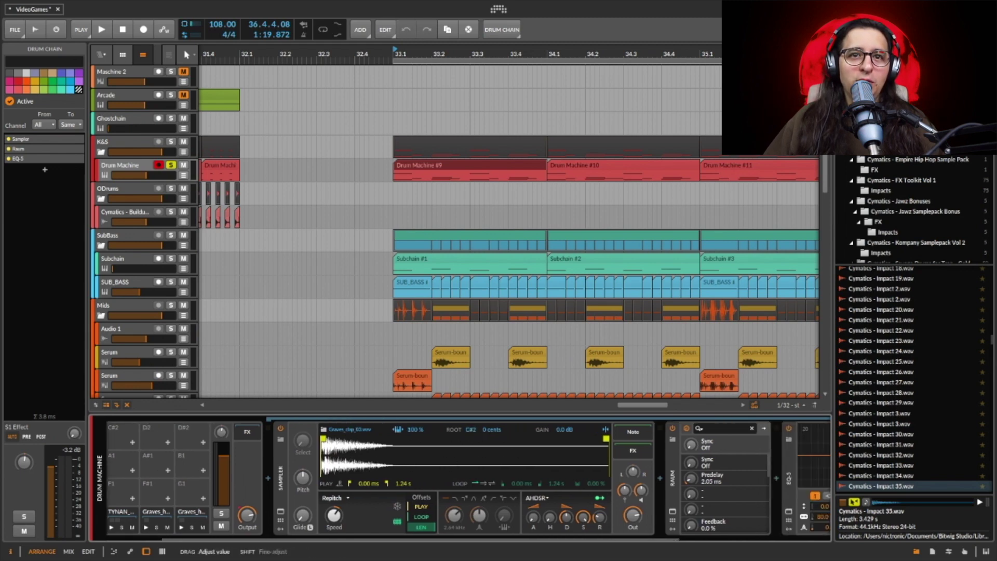
pyautogui.moveTo(471, 430); pyautogui.dragTo(471, 423)
pyautogui.hscroll(-2, 480, 447)
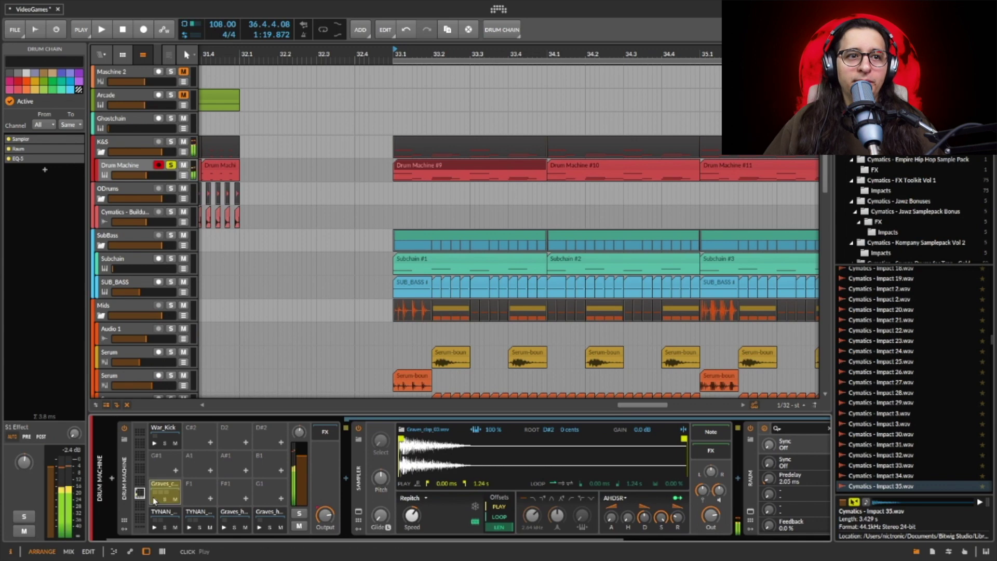
# Play the start of the drop at bar 33 briefly, audition the Graves clap and check its EQ-5.
pyautogui.press('space')
pyautogui.press('space')
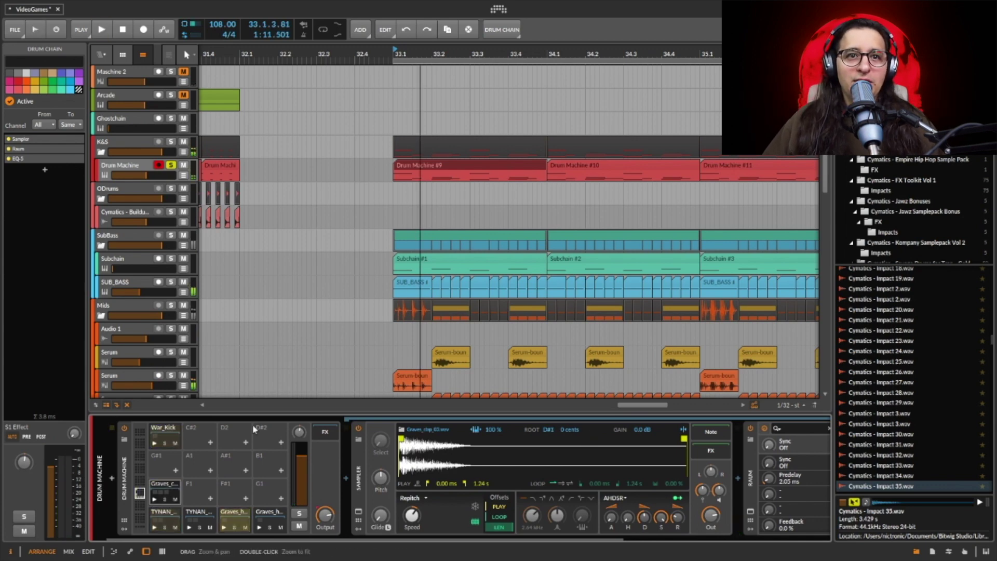
pyautogui.click(155, 500)
pyautogui.hscroll(6, 466, 459)
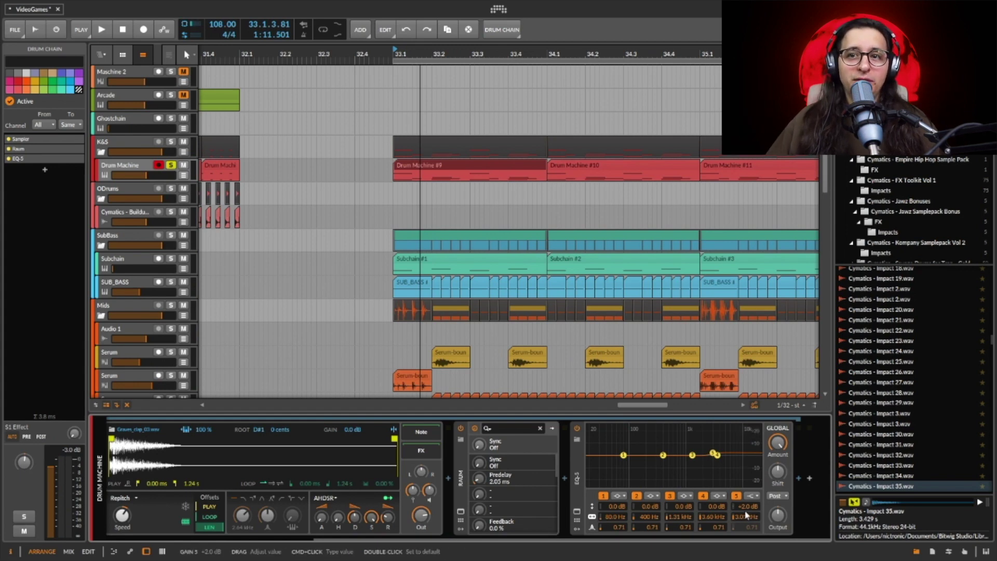
pyautogui.hscroll(-5, 722, 483)
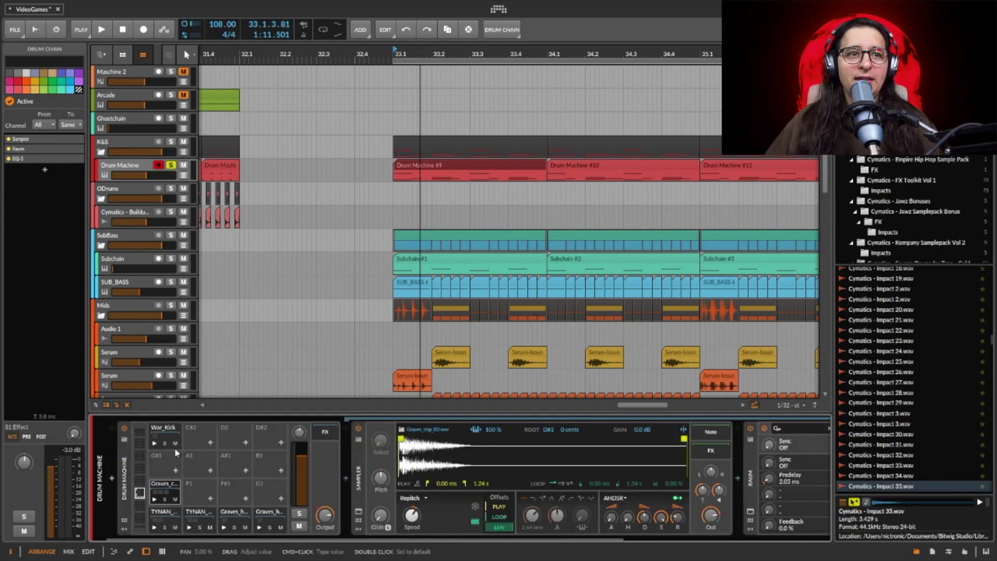
# Audition the first Graves hi-hat pad and play the drop from bar 33 to hear it in context.
pyautogui.click(225, 528)
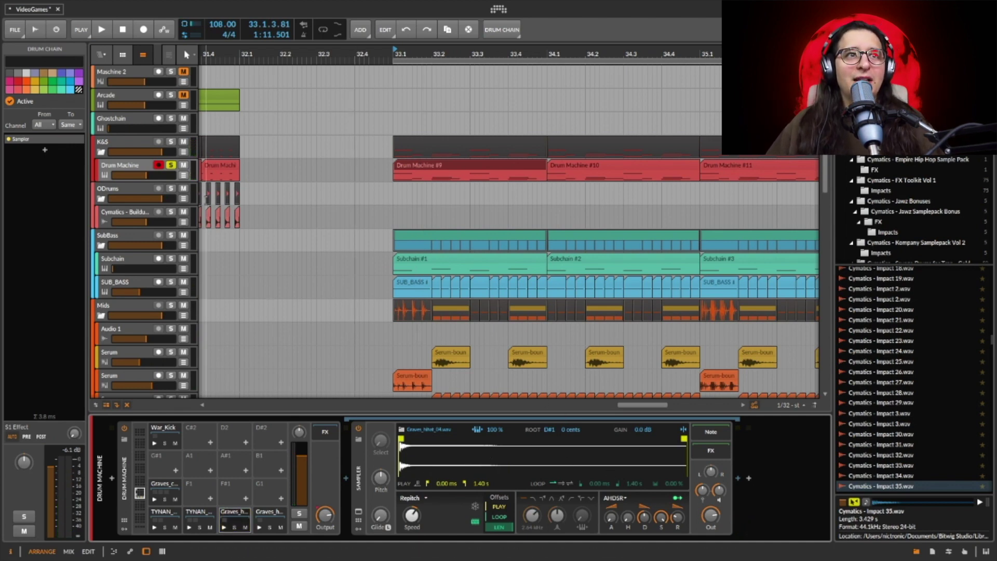
pyautogui.press('space')
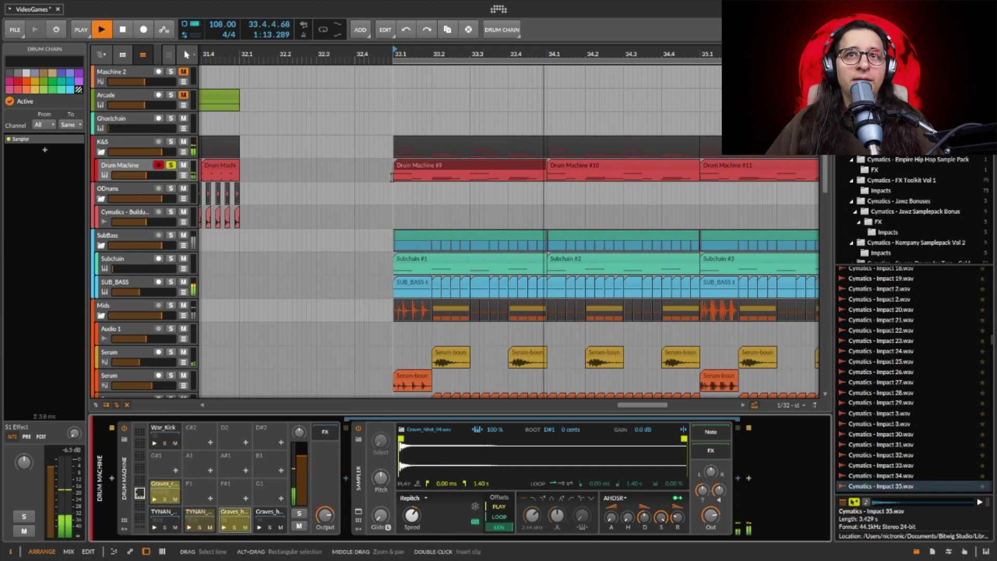
pyautogui.press('space')
# Solo and record-arm the SUB_BASS track, and open the War_Grid_Sub layer in its Instrument Layer.
pyautogui.scroll(-2, 143, 170)
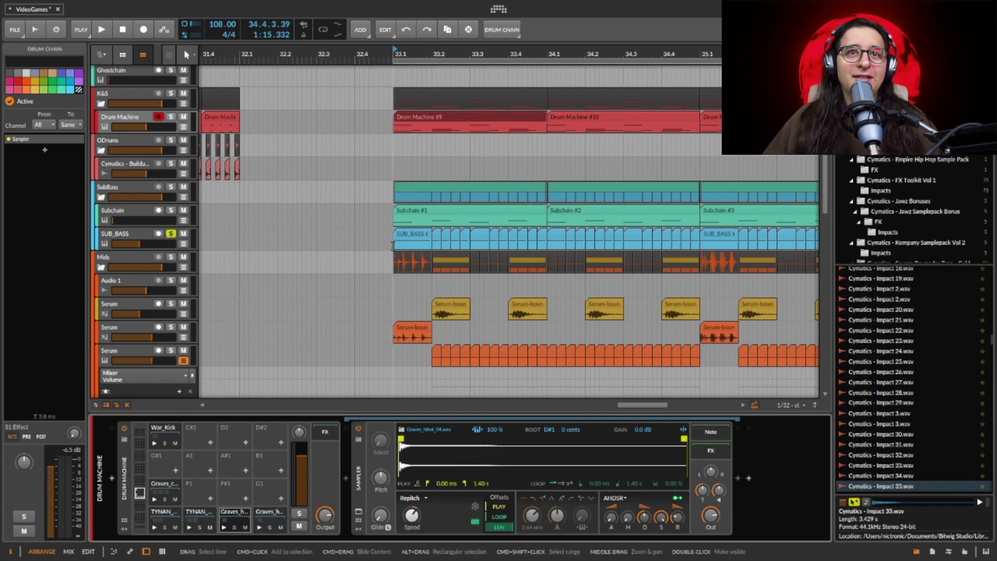
pyautogui.click(171, 234)
pyautogui.click(158, 233)
pyautogui.click(149, 440)
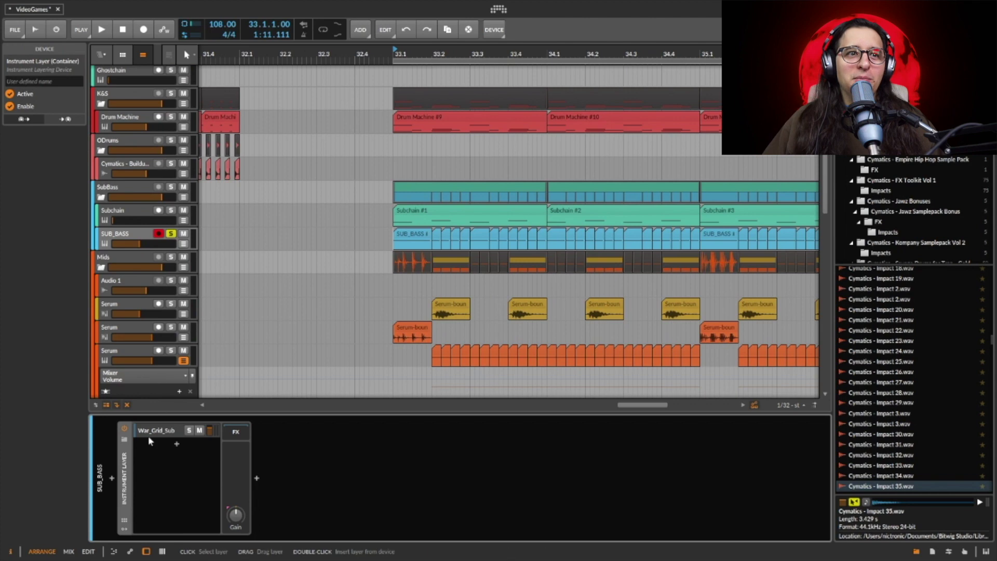
pyautogui.click(155, 433)
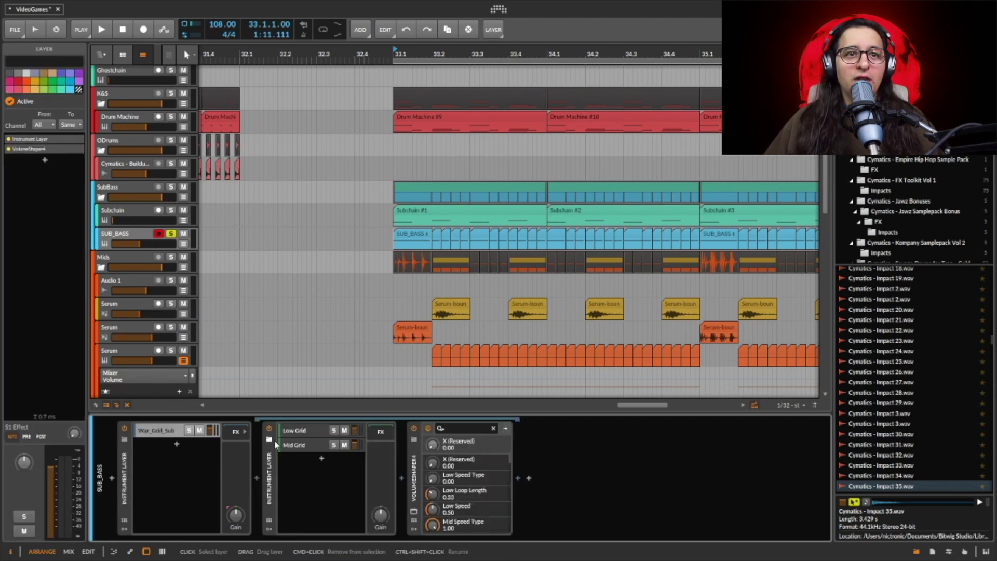
# Examine the Low Grid layer's Poly Grid patch in the grid editor and close the editor.
pyautogui.click(318, 436)
pyautogui.click(414, 512)
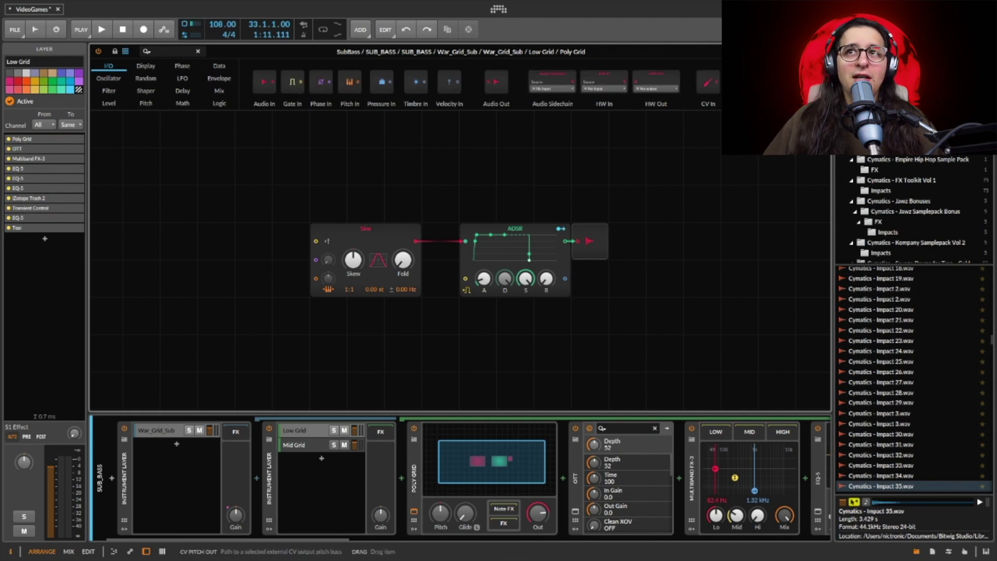
pyautogui.click(823, 52)
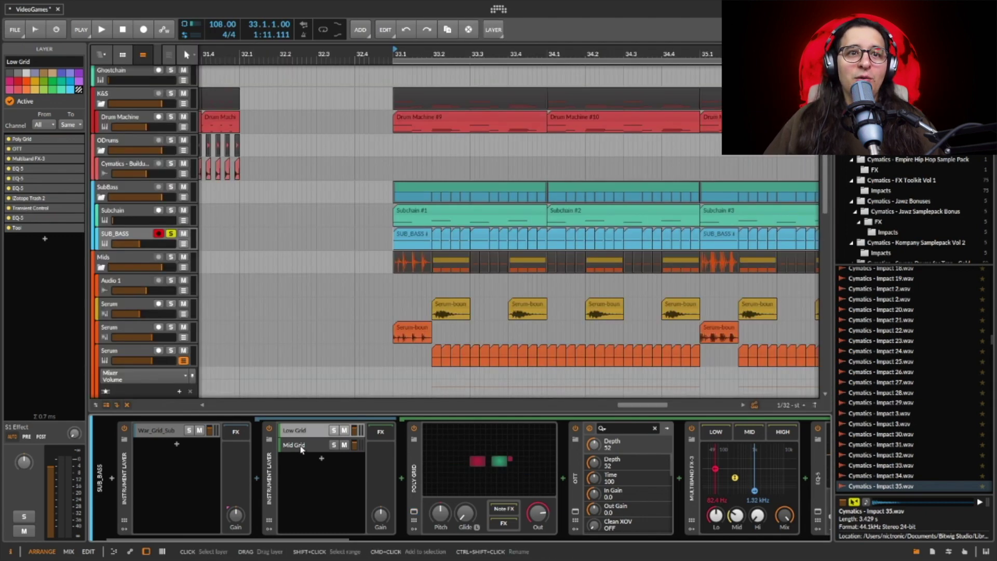
# Examine the Mid Grid layer's Poly Grid patch in the grid editor and close the editor.
pyautogui.click(298, 446)
pyautogui.click(414, 512)
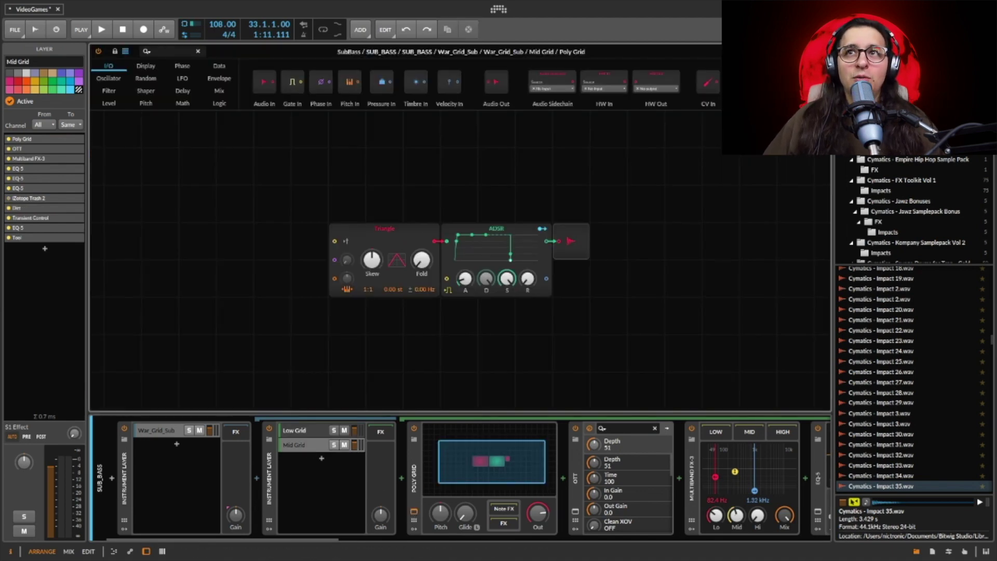
pyautogui.click(823, 51)
# Review the Low Grid layer's effects chain from OTT and Multiband FX-3 through to the Tool device.
pyautogui.hscroll(1, 317, 446)
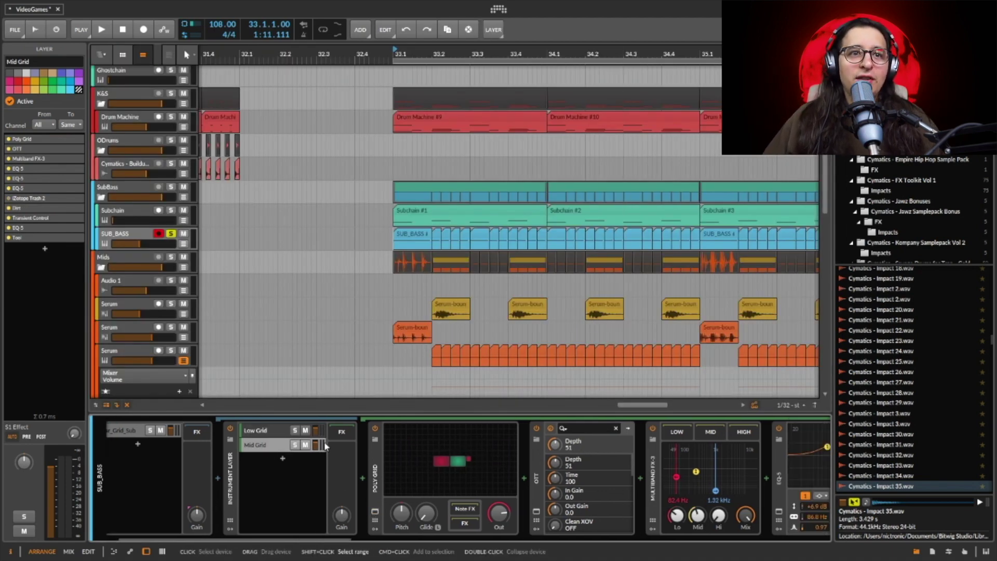
pyautogui.click(281, 433)
pyautogui.hscroll(3, 379, 466)
pyautogui.hscroll(4, 457, 471)
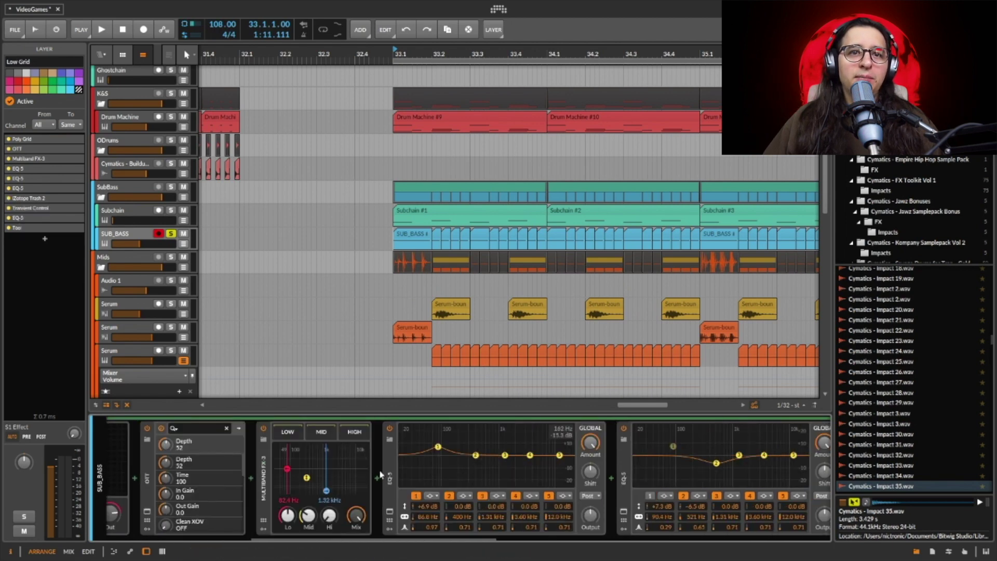
pyautogui.hscroll(9, 423, 474)
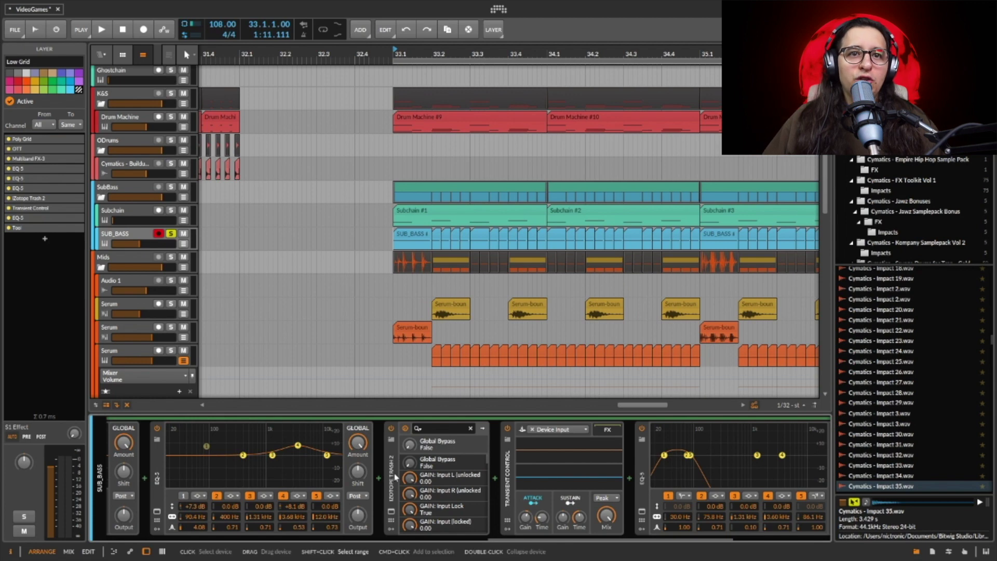
pyautogui.hscroll(4, 395, 497)
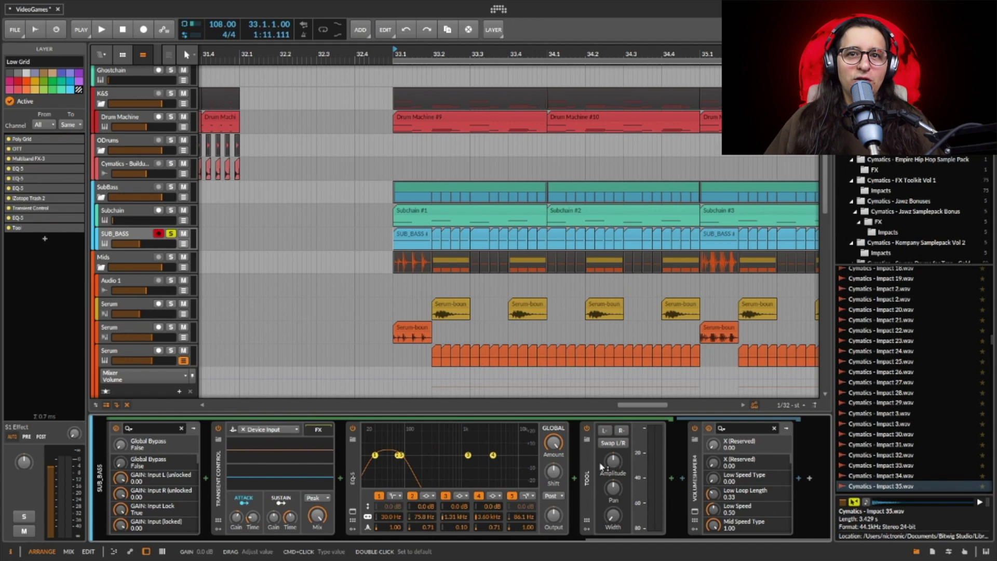
# Examine VolumeShaper 4's mid-band curve on SUB_BASS, and open the Dirt plug-in in the Mid Grid layer's effects chain.
pyautogui.click(695, 513)
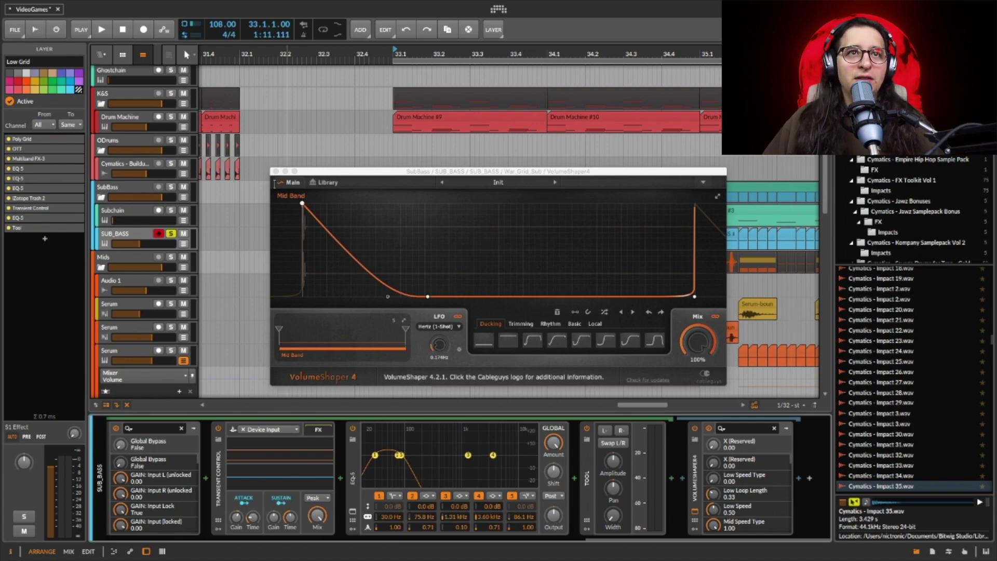
pyautogui.click(275, 171)
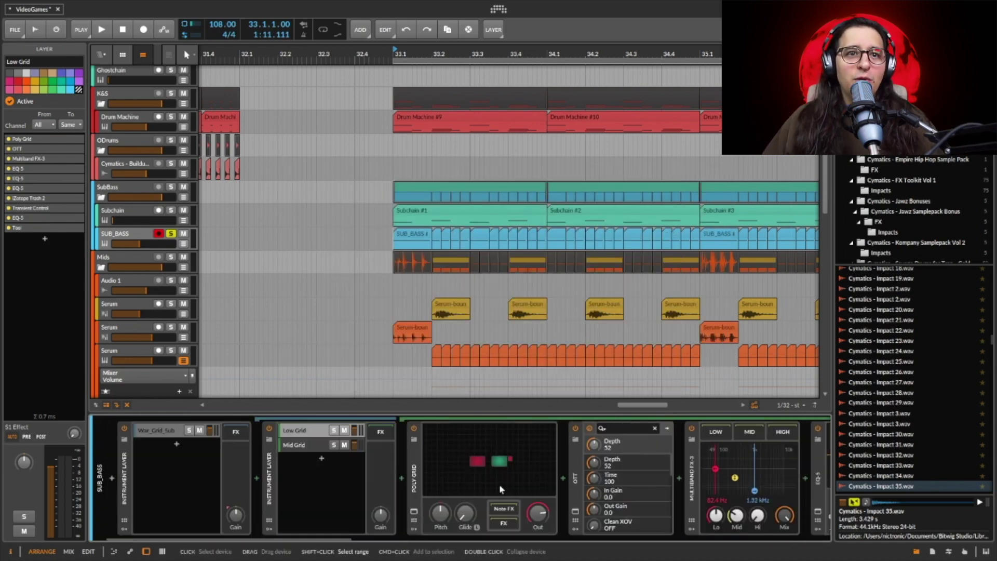
pyautogui.click(307, 446)
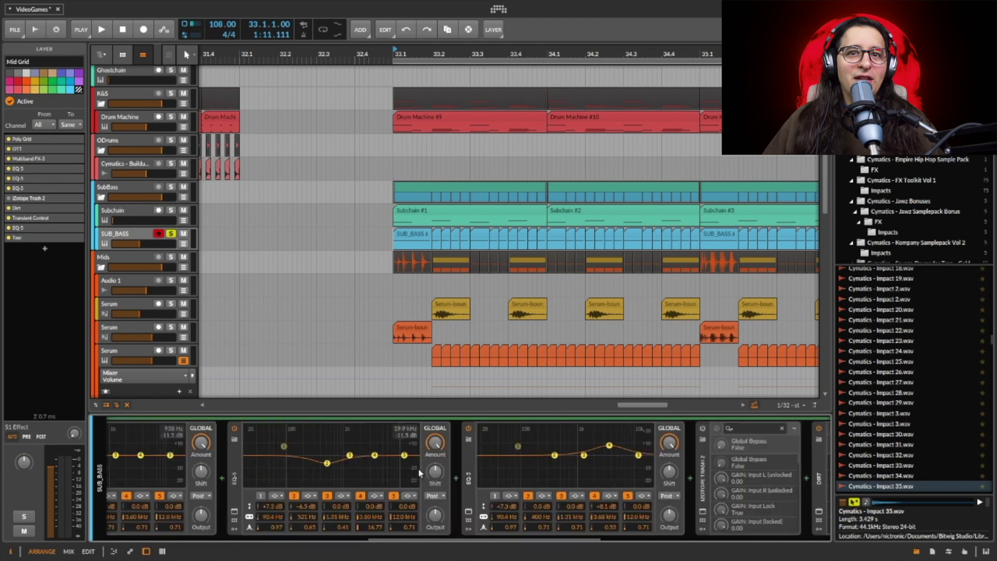
pyautogui.hscroll(2, 421, 473)
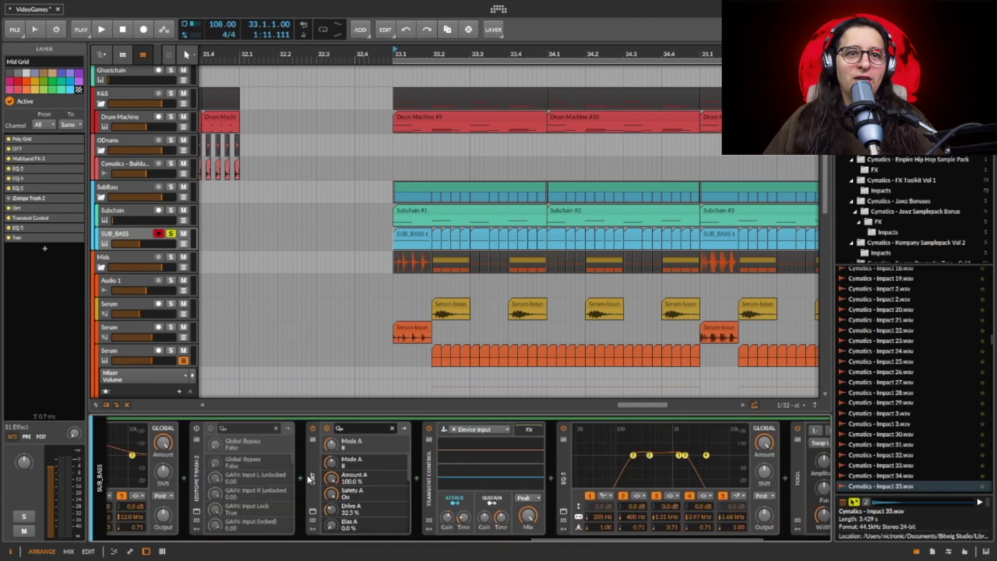
pyautogui.click(314, 478)
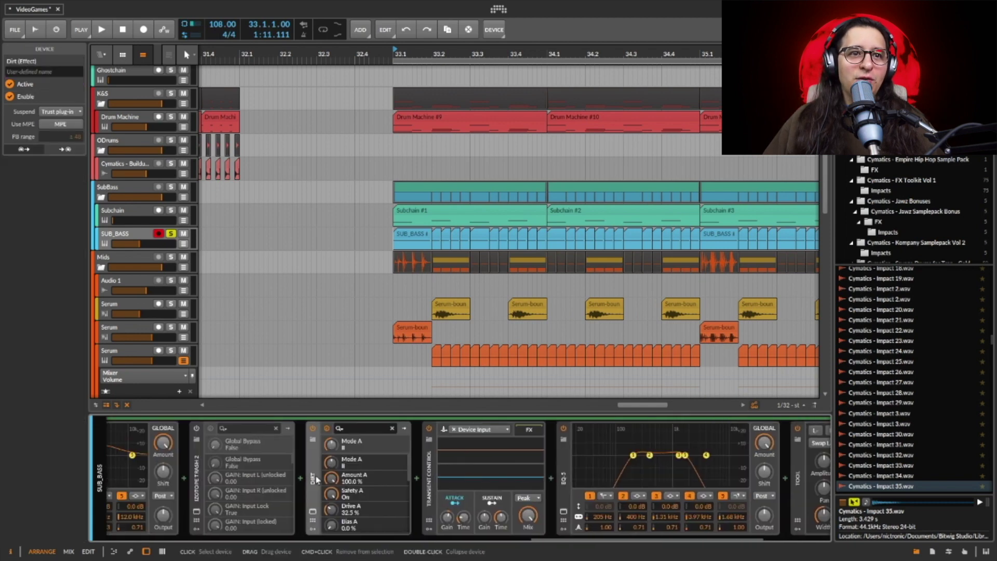
pyautogui.click(313, 513)
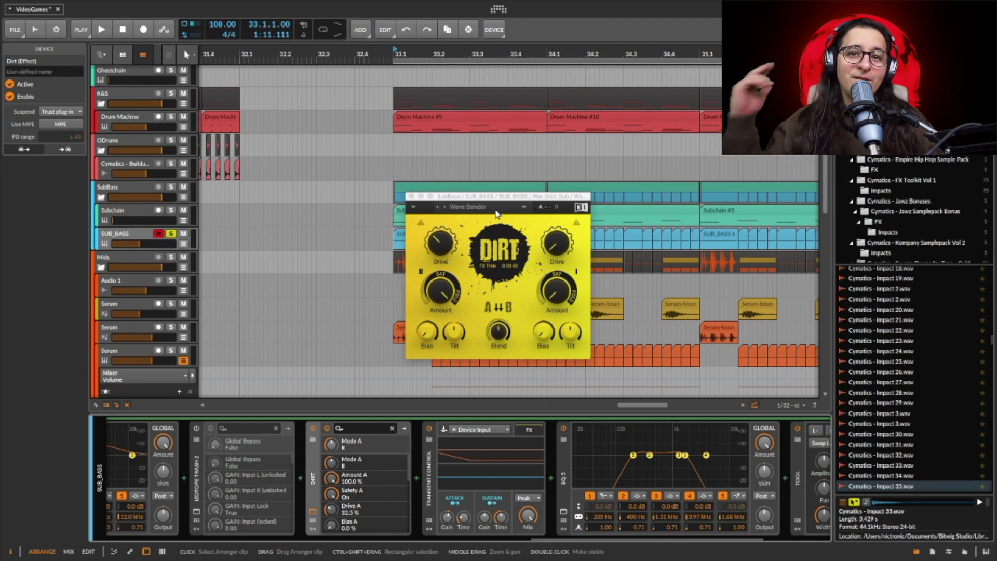
# Play the soloed SUB_BASS track from the start of the drop at 33.1.1 and stop.
pyautogui.click(393, 243)
pyautogui.press('space')
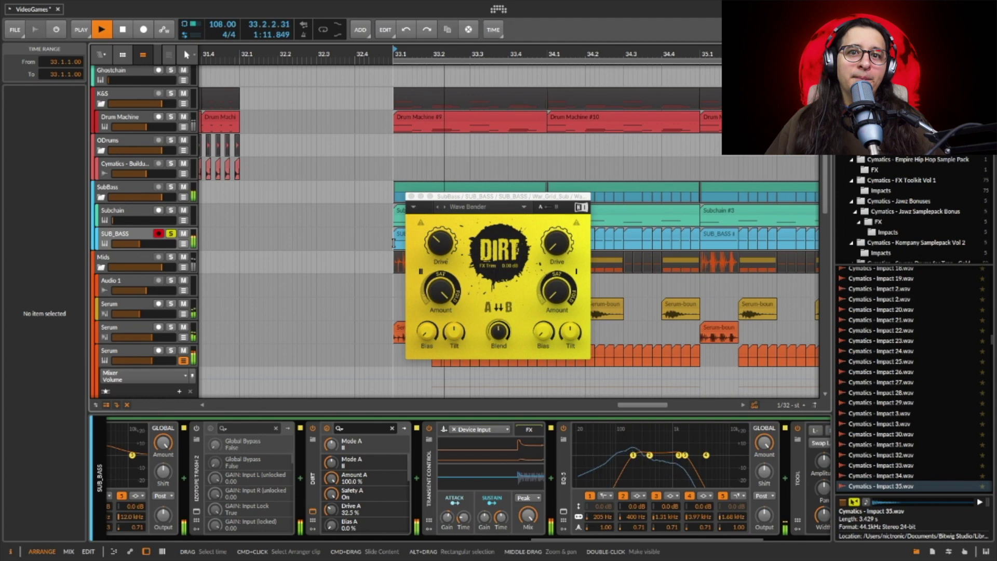
pyautogui.press('space')
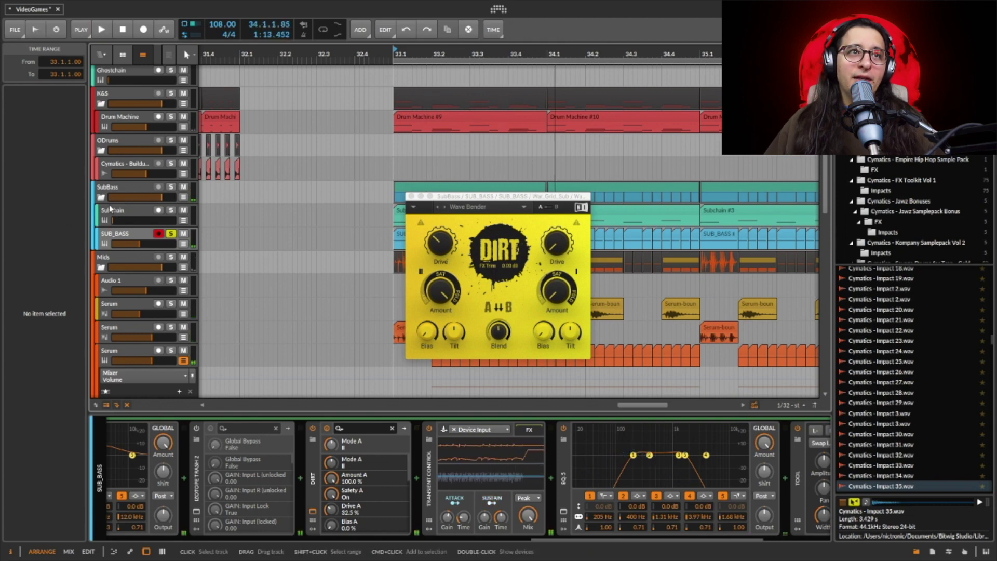
# Bypass the EQ-5 on the SubBass group, play the drop from 33.1.1 to compare, and switch the EQ back on.
pyautogui.click(119, 189)
pyautogui.click(399, 430)
pyautogui.press('space')
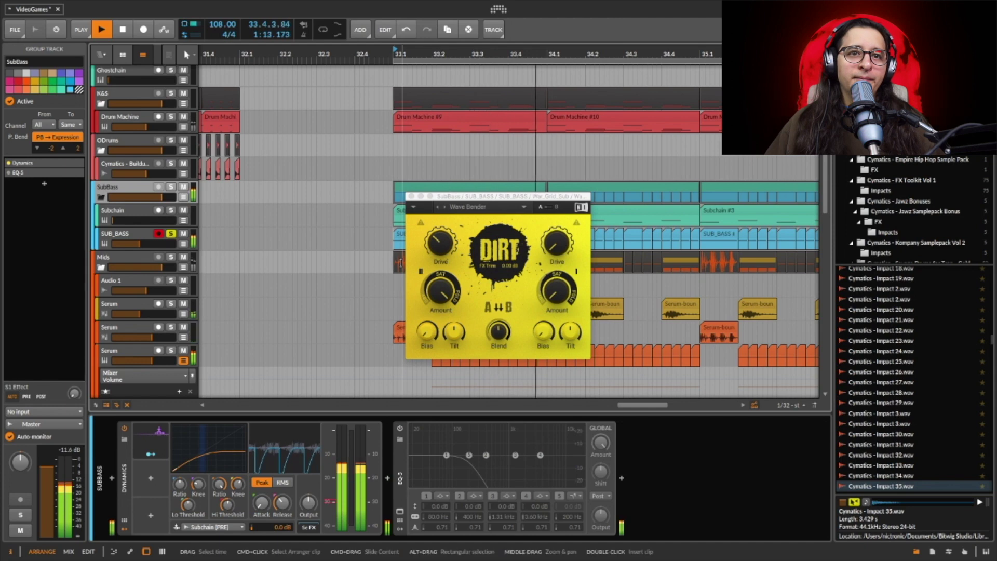
pyautogui.press('space')
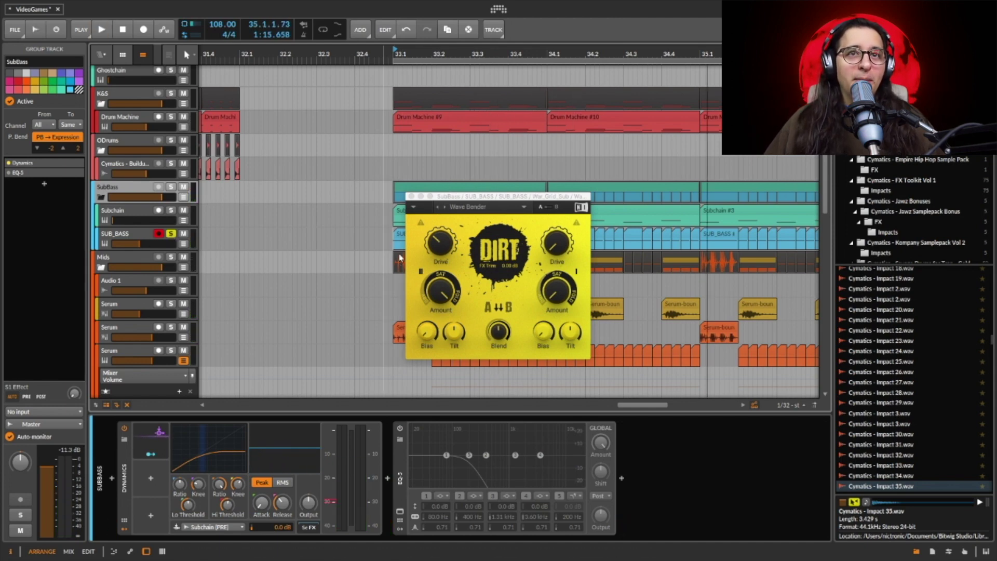
pyautogui.click(400, 431)
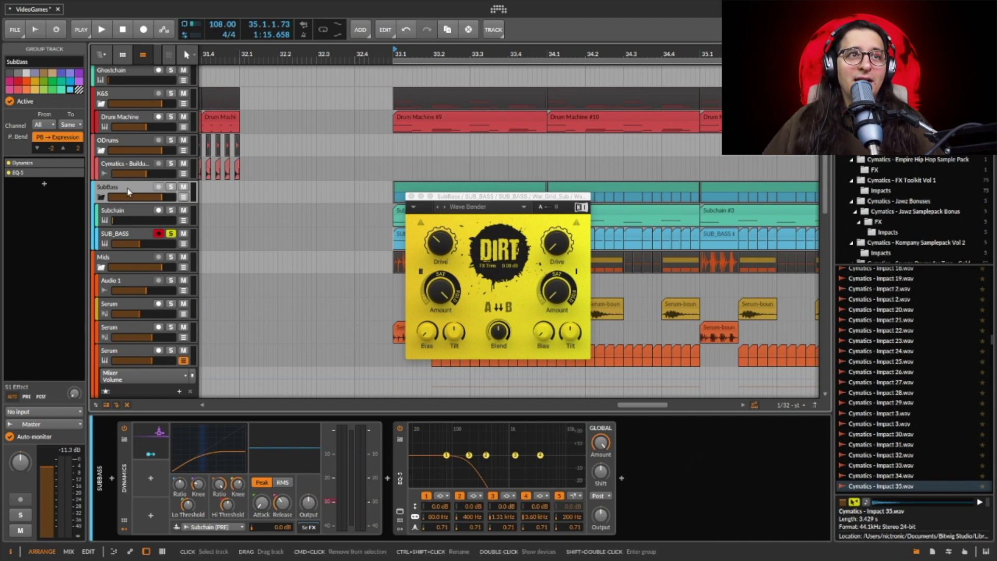
# Show the SUB_BASS track's devices and play its soloed sound again from 33.1.1 for a short moment.
pyautogui.click(191, 239)
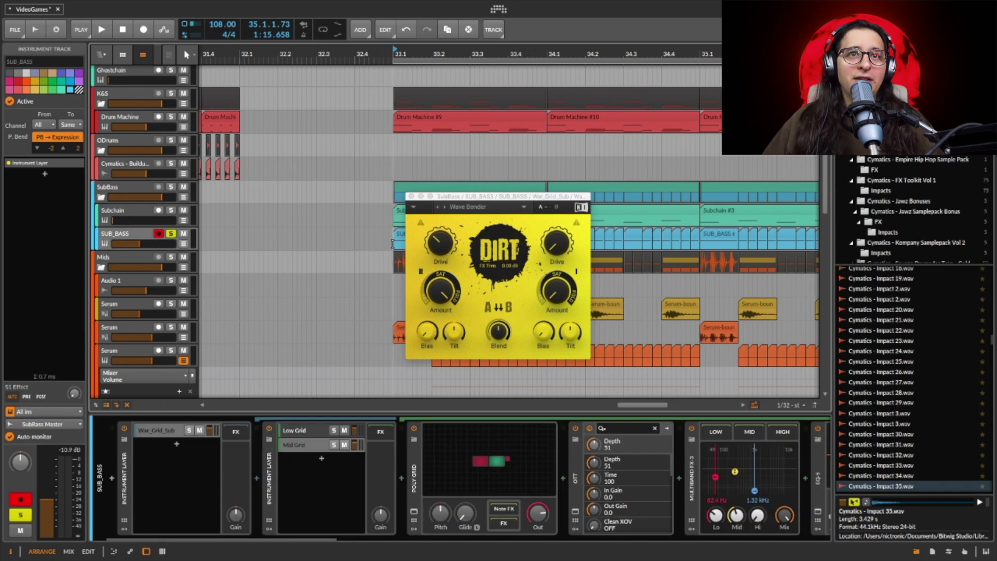
pyautogui.click(392, 244)
pyautogui.press('space')
pyautogui.press('space')
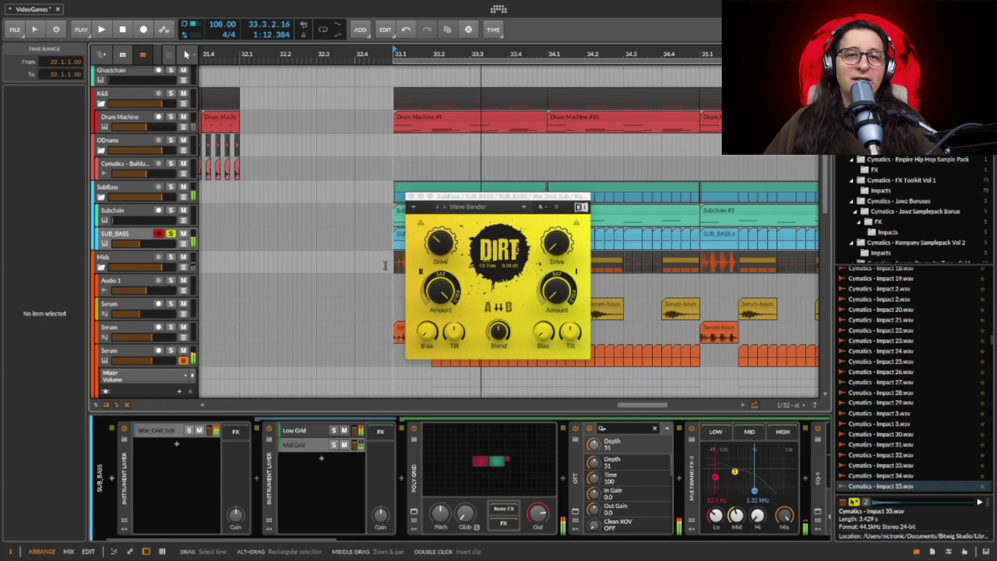
# Close the Dirt window, put the play start at 33.2.1, and examine the synth patch of the first Serum track in the Mids group.
pyautogui.scroll(-2, 387, 270)
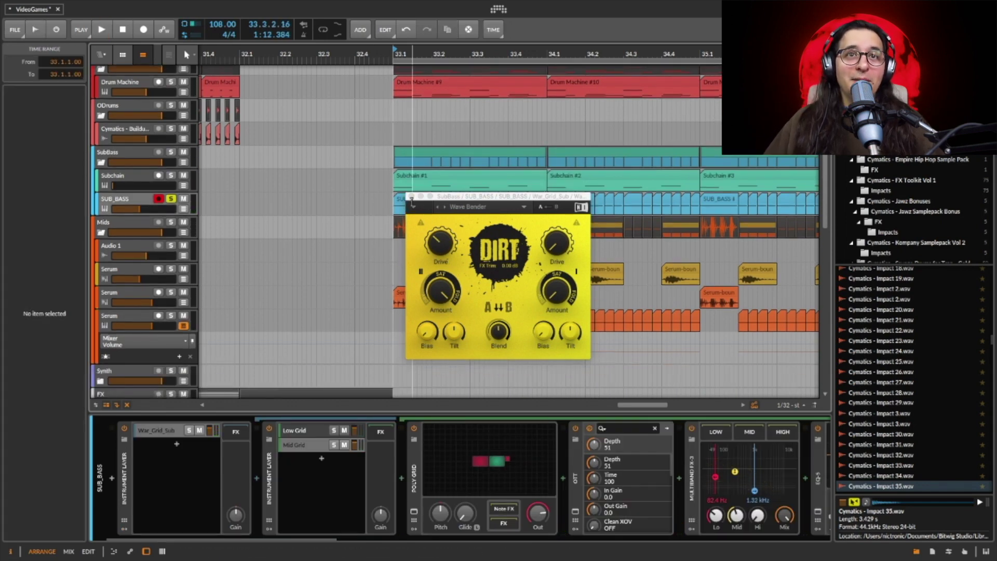
pyautogui.hscroll(2, 386, 255)
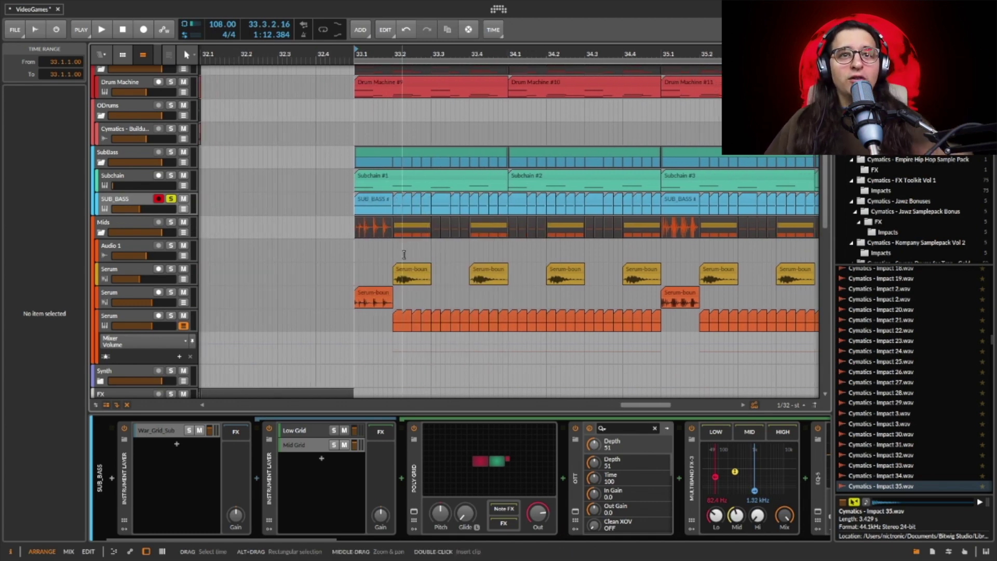
pyautogui.click(393, 275)
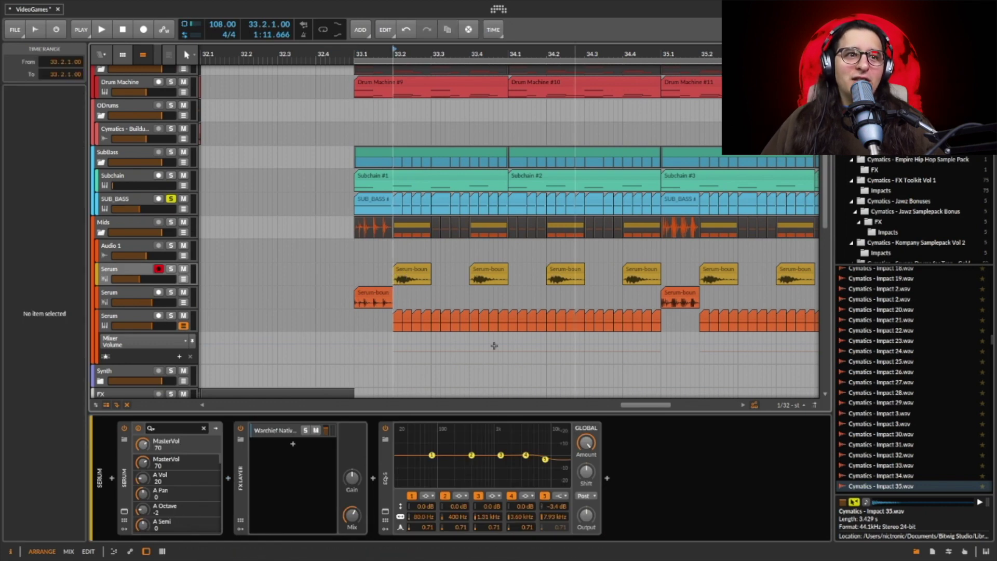
pyautogui.click(124, 510)
pyautogui.moveTo(623, 127); pyautogui.dragTo(526, 128)
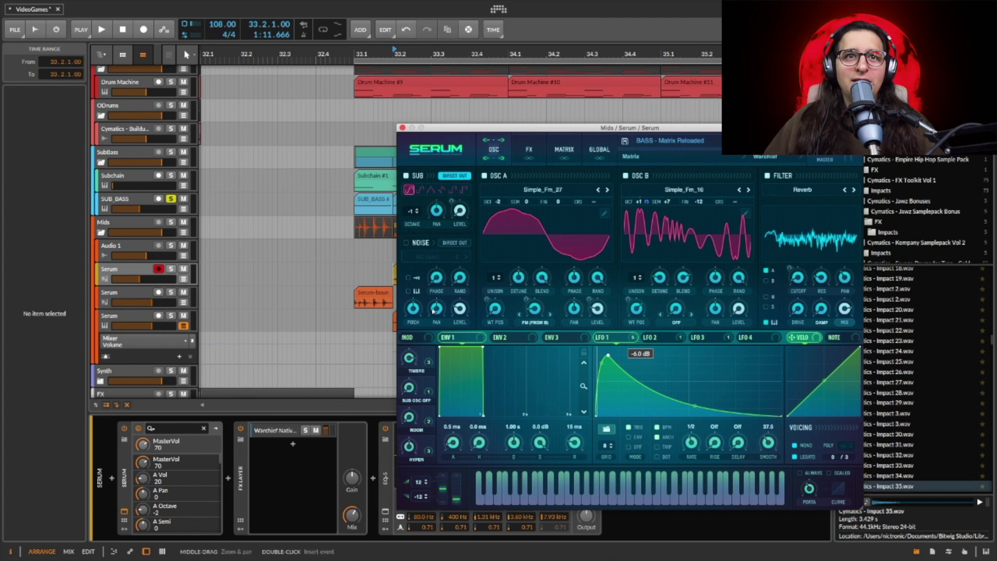
pyautogui.click(403, 128)
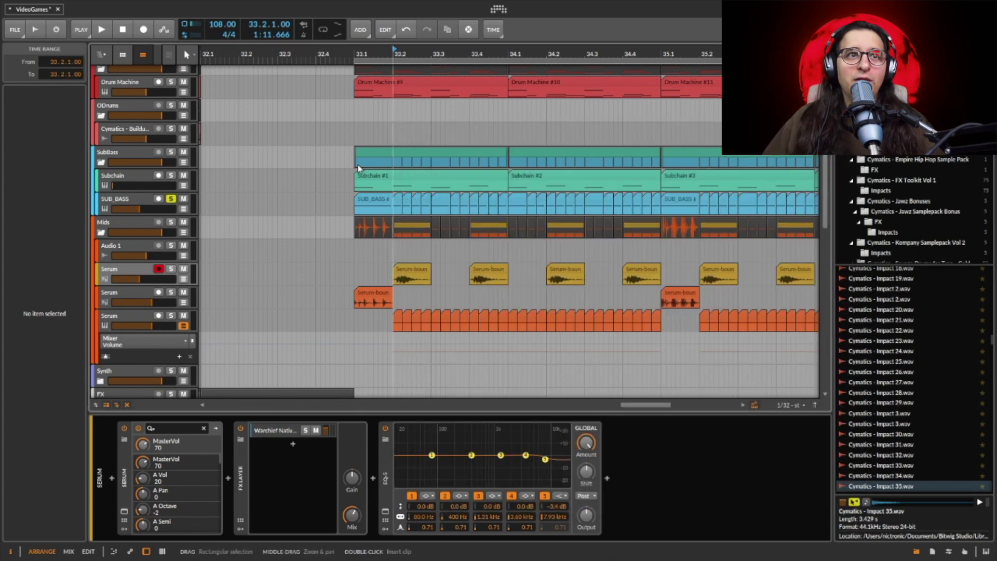
# Solo the first Serum track instead of SUB_BASS and play it from 33.2.1.
pyautogui.click(171, 269)
pyautogui.click(172, 200)
pyautogui.press('space')
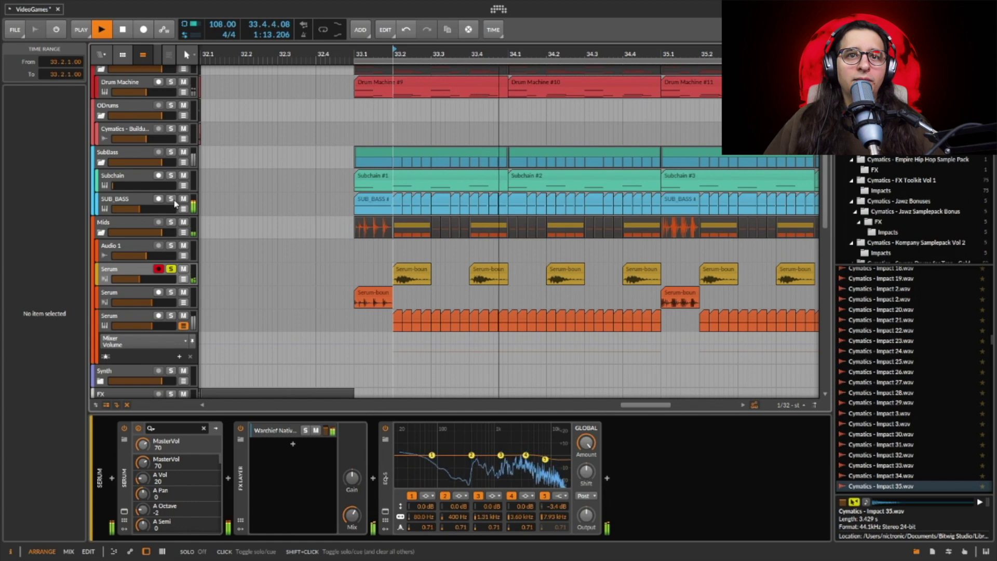
pyautogui.press('space')
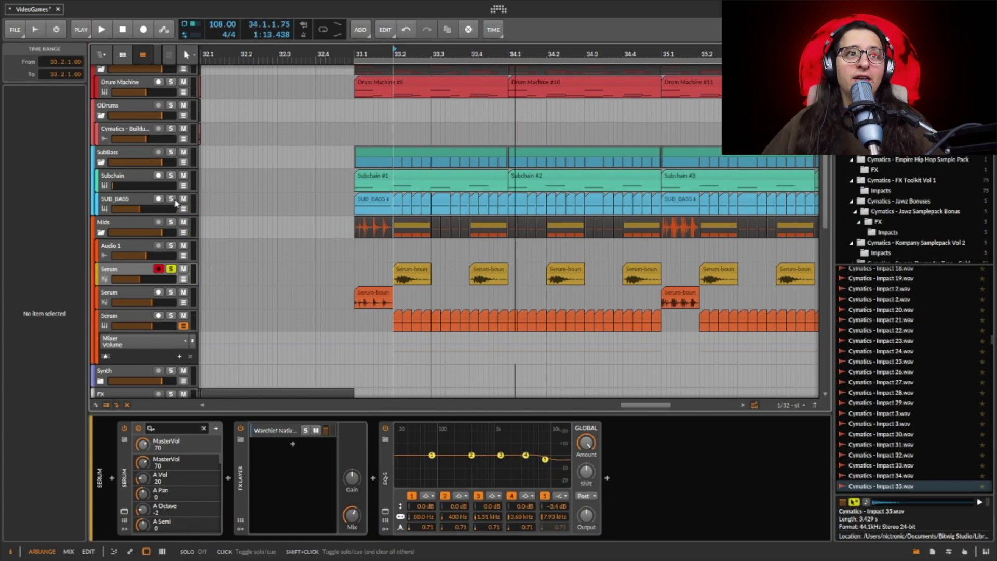
# Take the first Serum track out of solo and play the full drop mix from 33.2.1.
pyautogui.click(172, 268)
pyautogui.press('space')
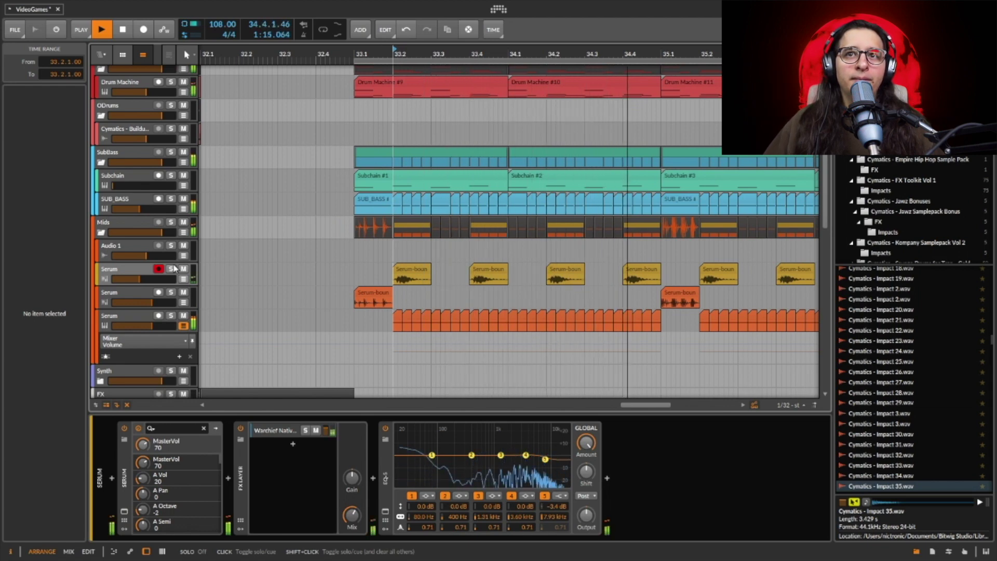
pyautogui.press('space')
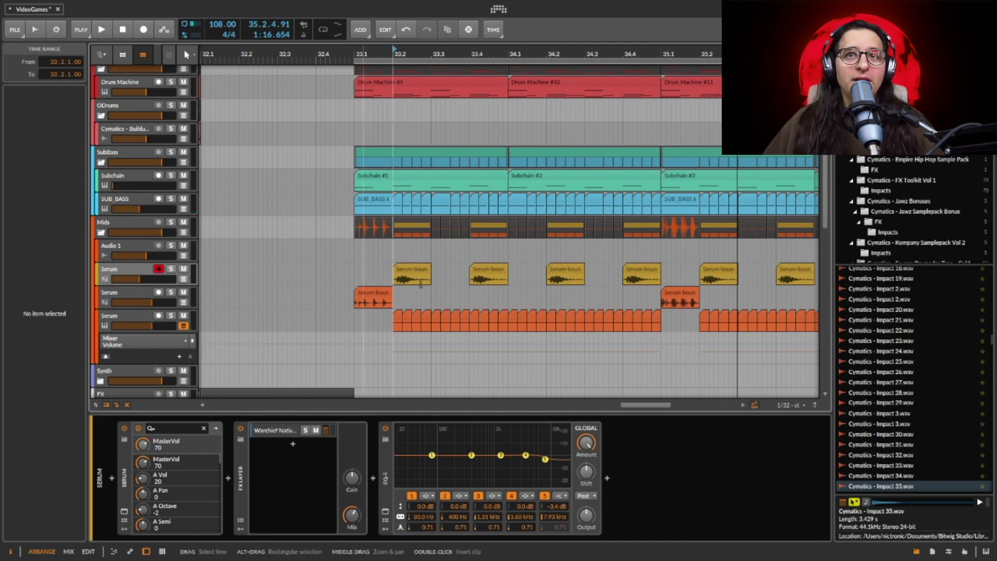
# Solo the second Serum track in the Mids group and play its first clip from 33.1.1.
pyautogui.hscroll(3, 431, 276)
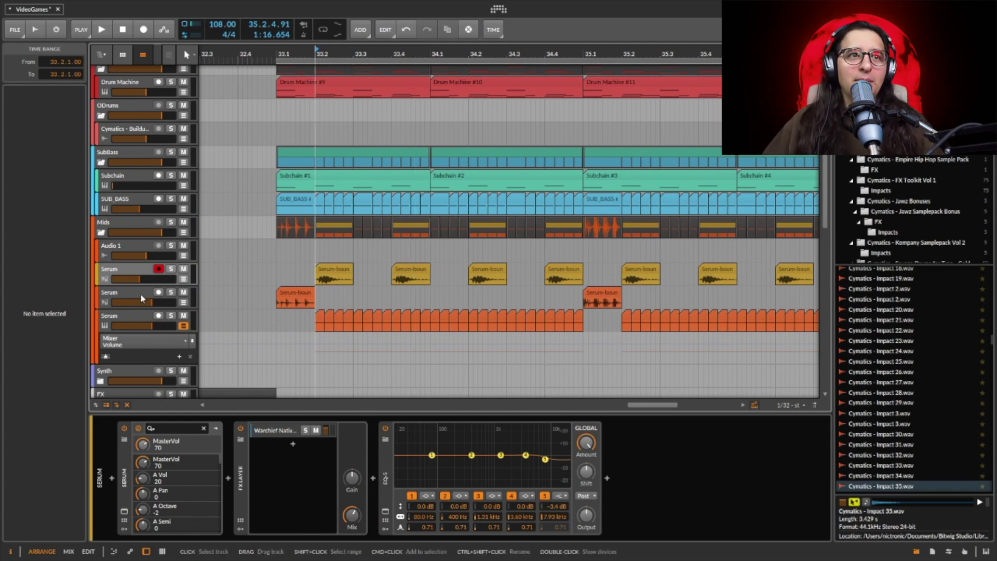
pyautogui.click(277, 306)
pyautogui.click(277, 306)
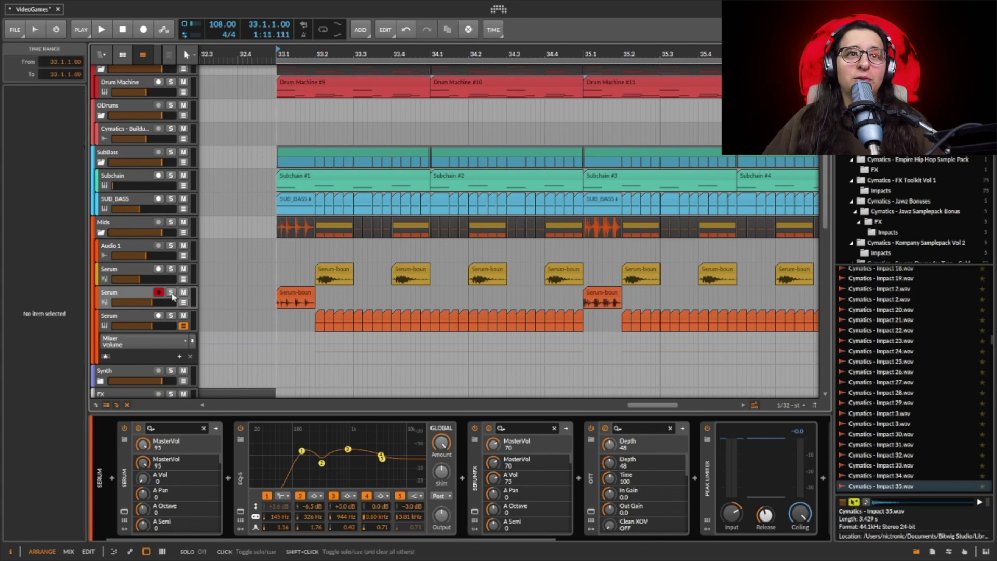
pyautogui.press('space')
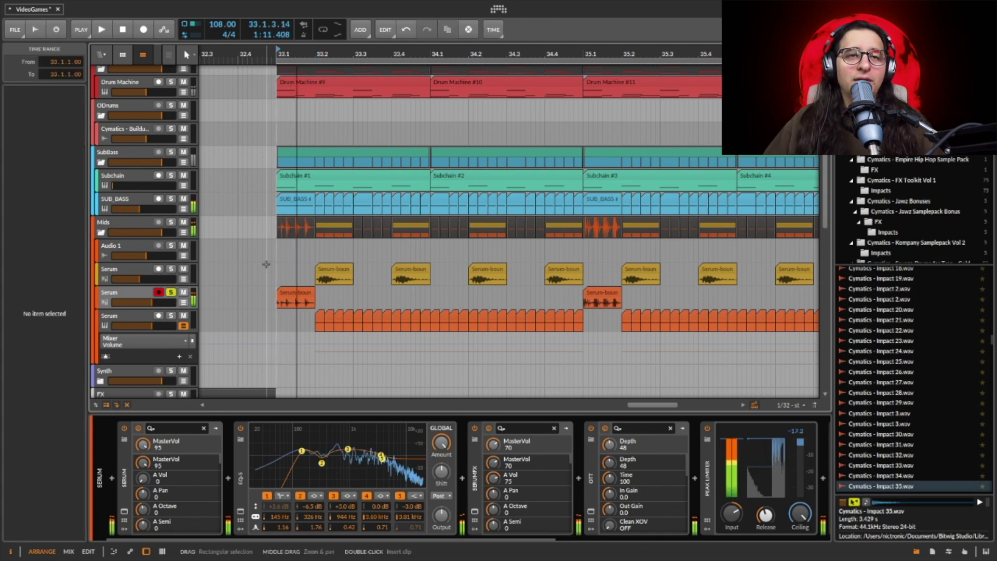
pyautogui.press('space')
# Examine the second Serum track's synth patch and its effects chain from EQ-5 and SerumFX through to Gate and the final EQ-5.
pyautogui.click(145, 533)
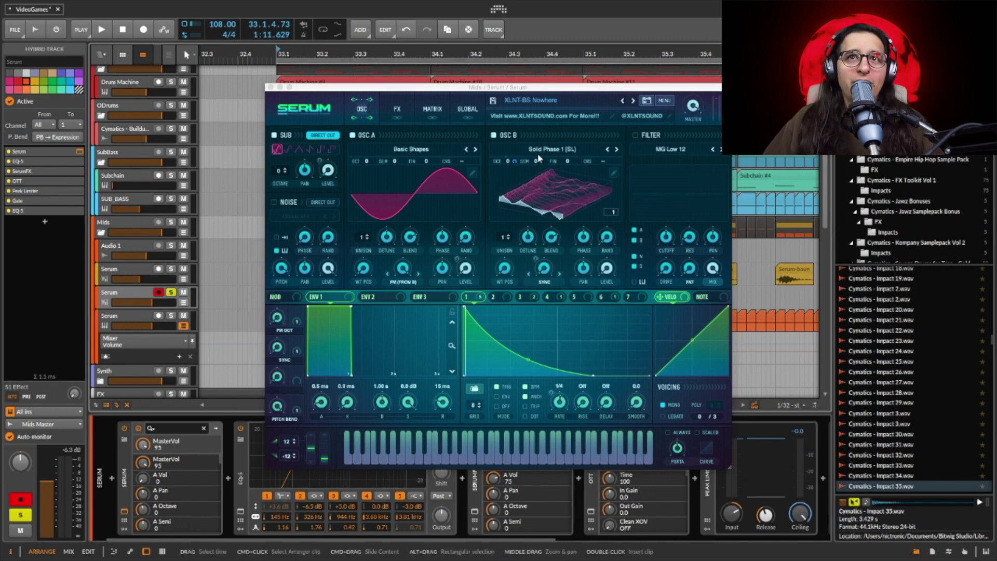
pyautogui.click(270, 87)
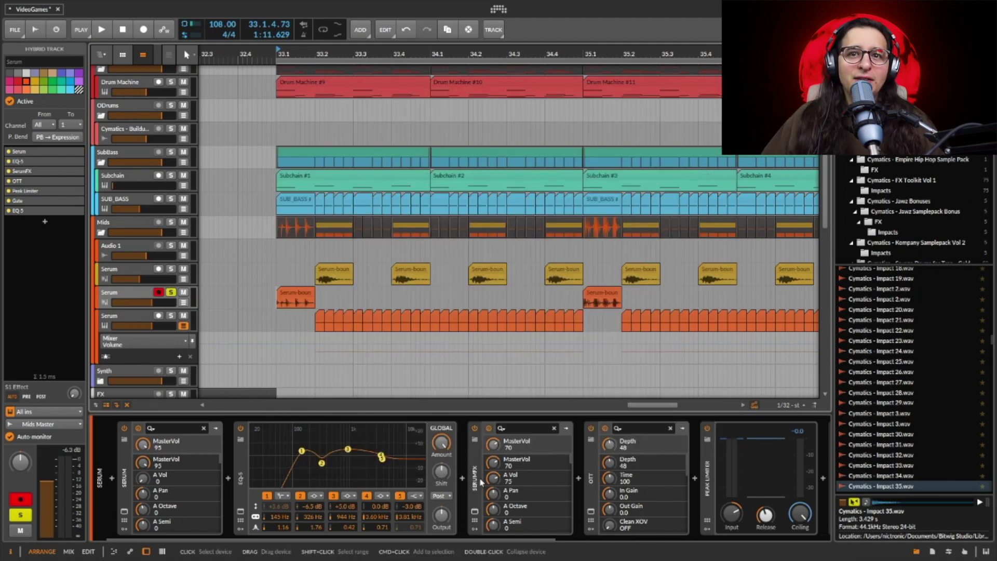
pyautogui.scroll(-5, 467, 486)
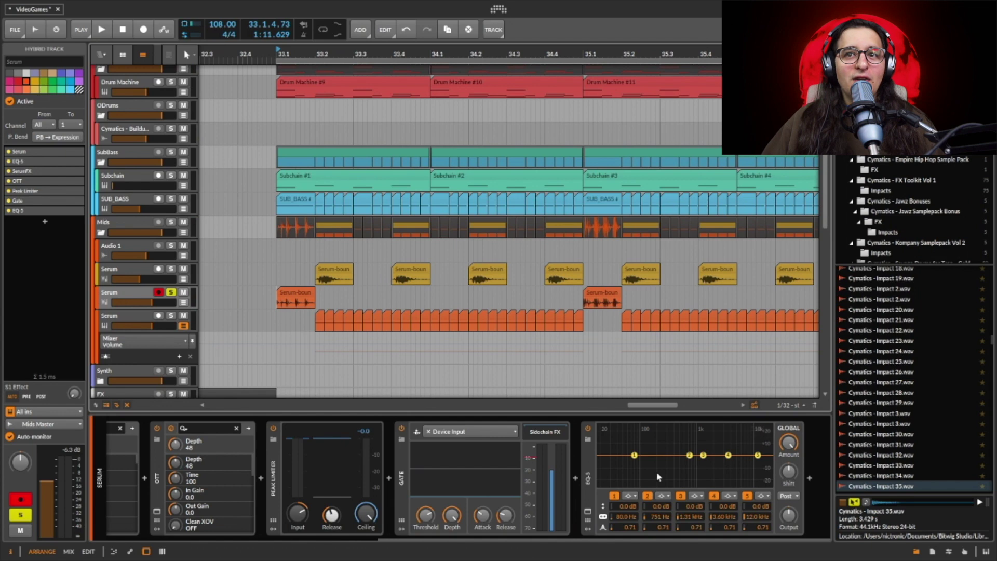
pyautogui.hscroll(-3, 711, 458)
pyautogui.hscroll(3, 524, 470)
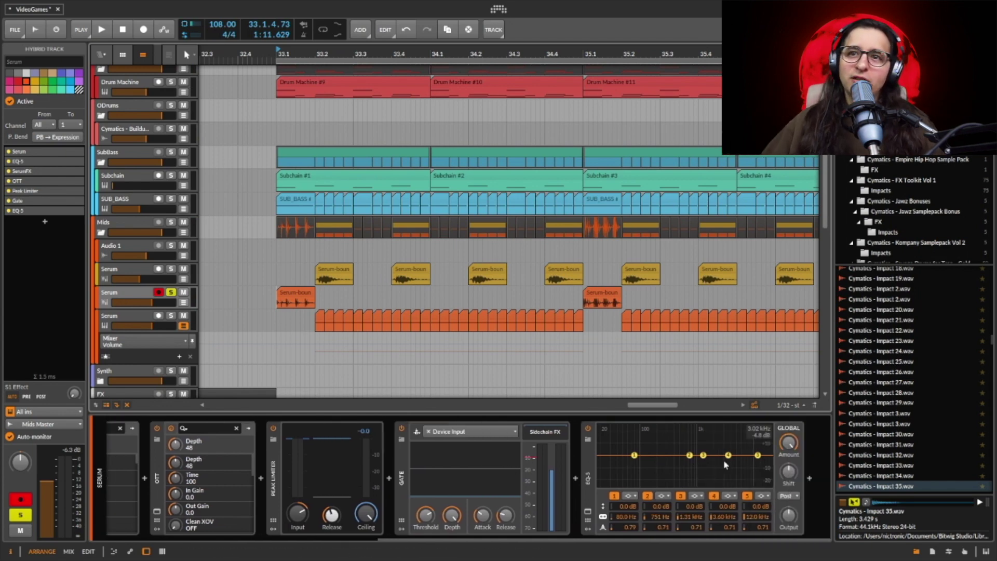
pyautogui.hscroll(-3, 726, 464)
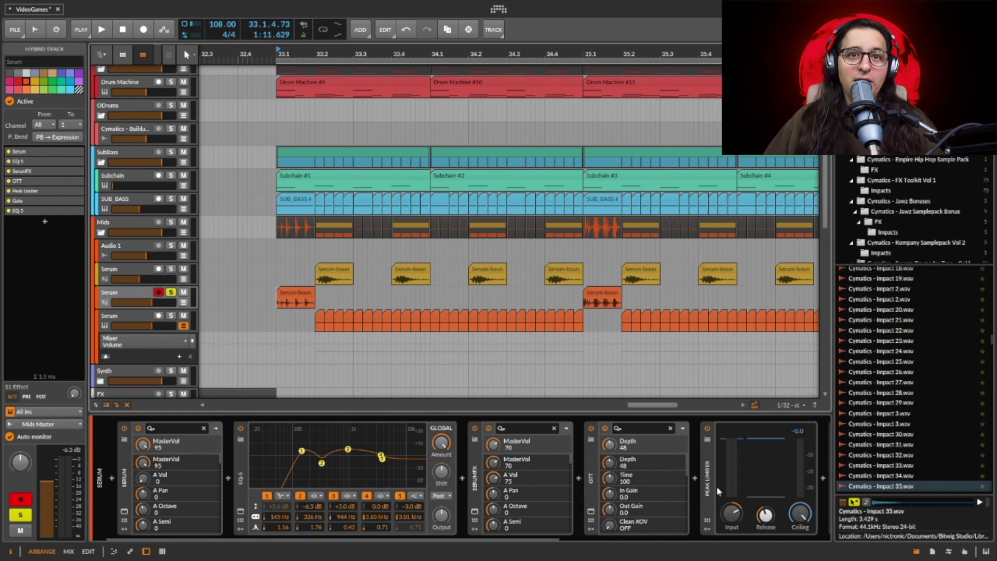
# Play the soloed second Serum track's clip from 35.1.1, and check the Peak Limiter's Release options without changing them.
pyautogui.click(583, 300)
pyautogui.press('space')
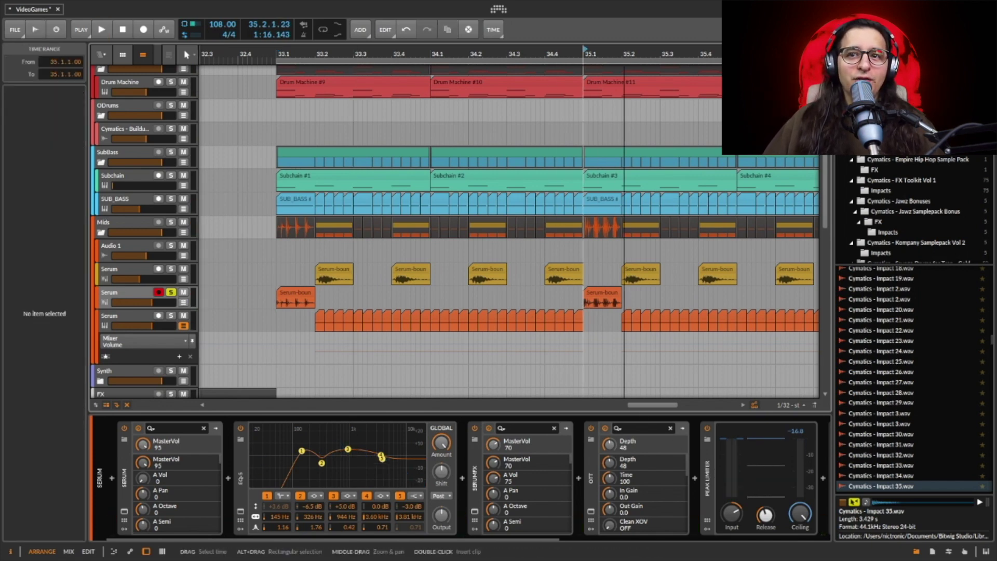
pyautogui.rightClick(766, 518)
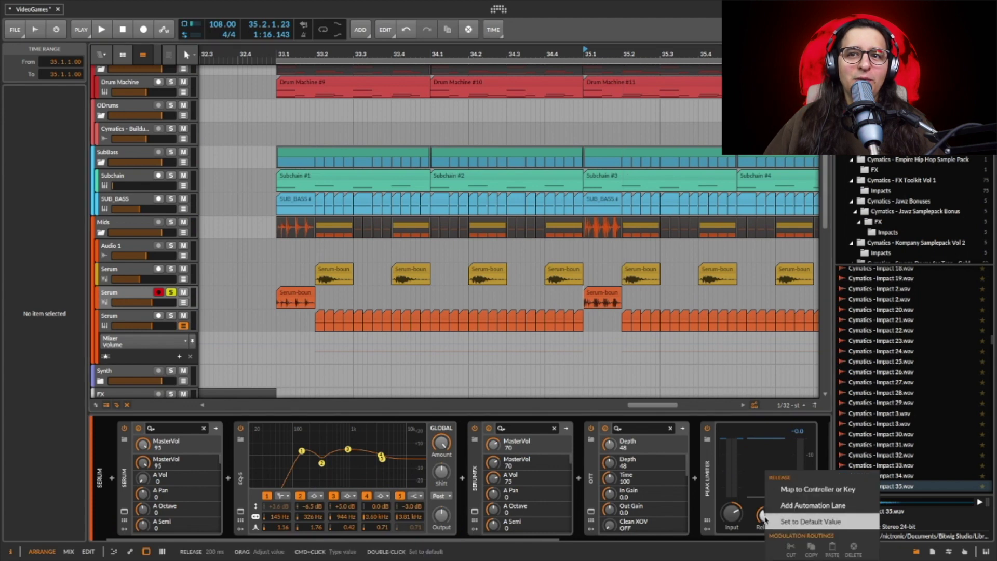
pyautogui.click(748, 513)
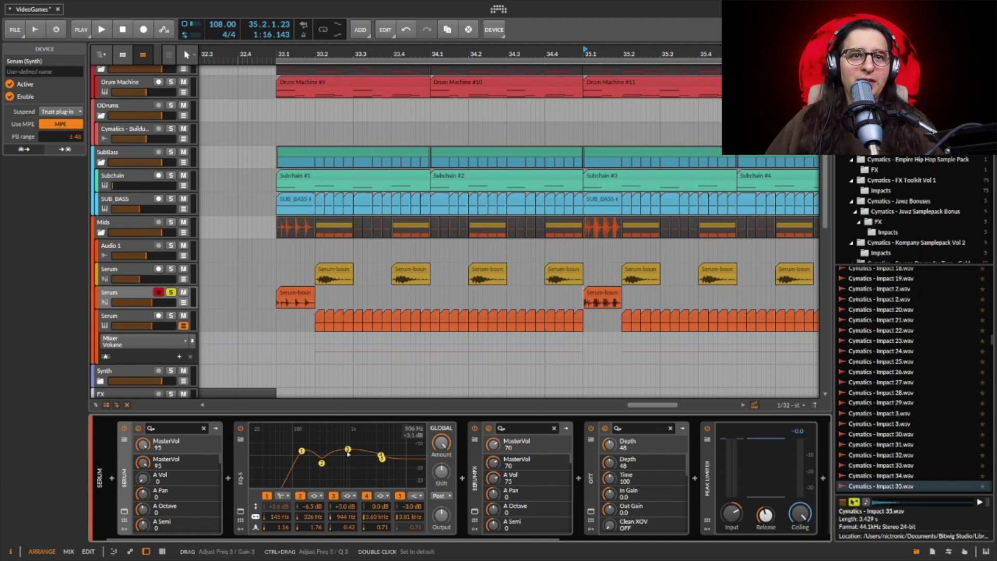
# Review the second Serum track's device chain once more, from the Serum synth past the Peak Limiter and back.
pyautogui.hscroll(3, 413, 471)
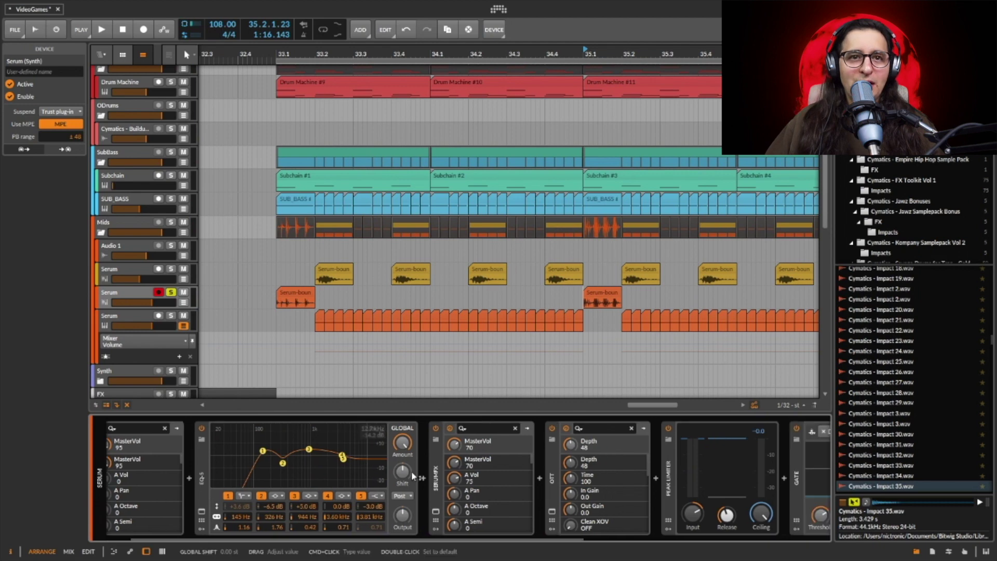
pyautogui.scroll(-5, 415, 471)
pyautogui.hscroll(3, 419, 472)
pyautogui.hscroll(-6, 441, 473)
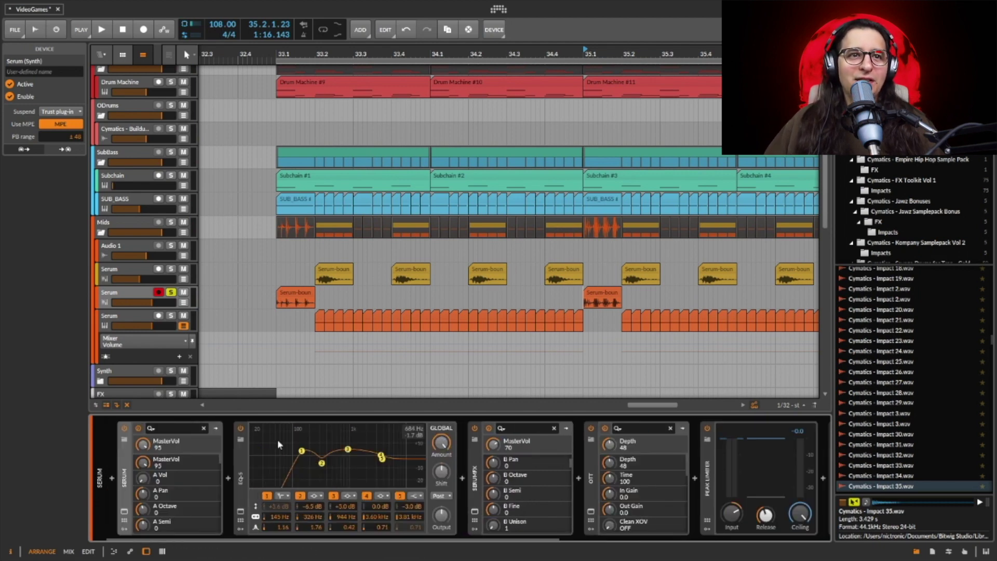
# Play the soloed second Serum track from 35.1.1, trying a different track volume and checking the Peak Limiter's input gain.
pyautogui.press('space')
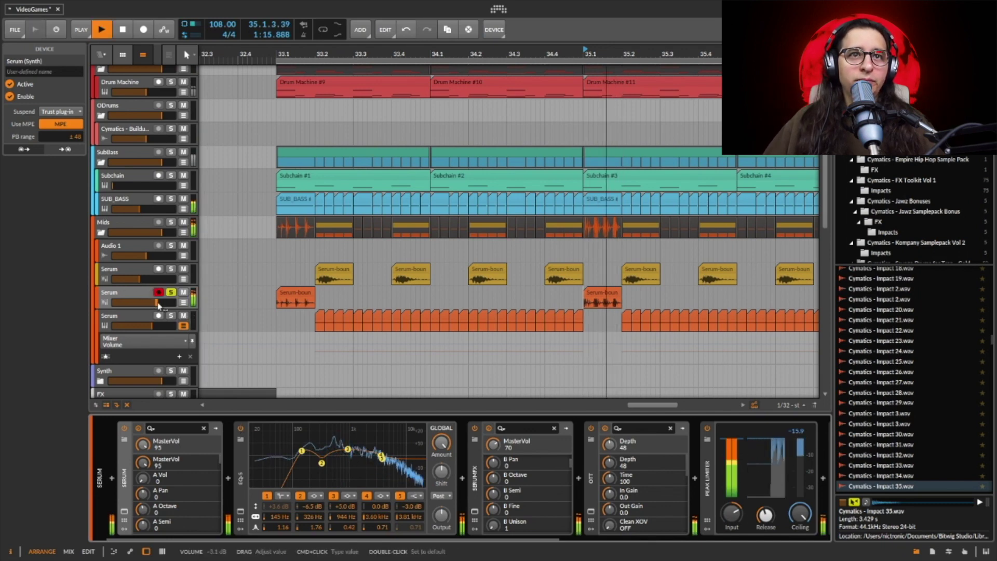
pyautogui.moveTo(154, 304); pyautogui.dragTo(157, 303)
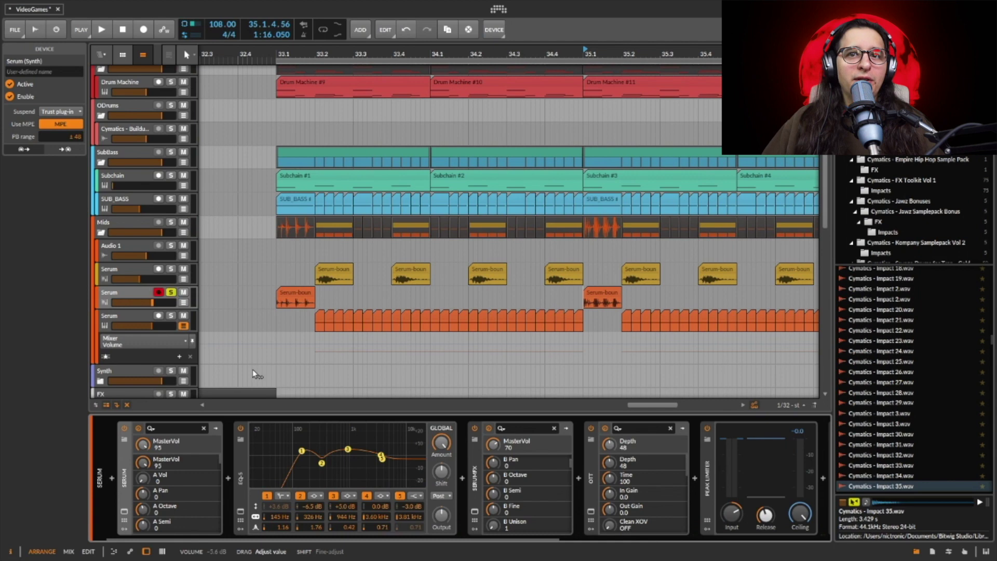
pyautogui.scroll(-5, 359, 471)
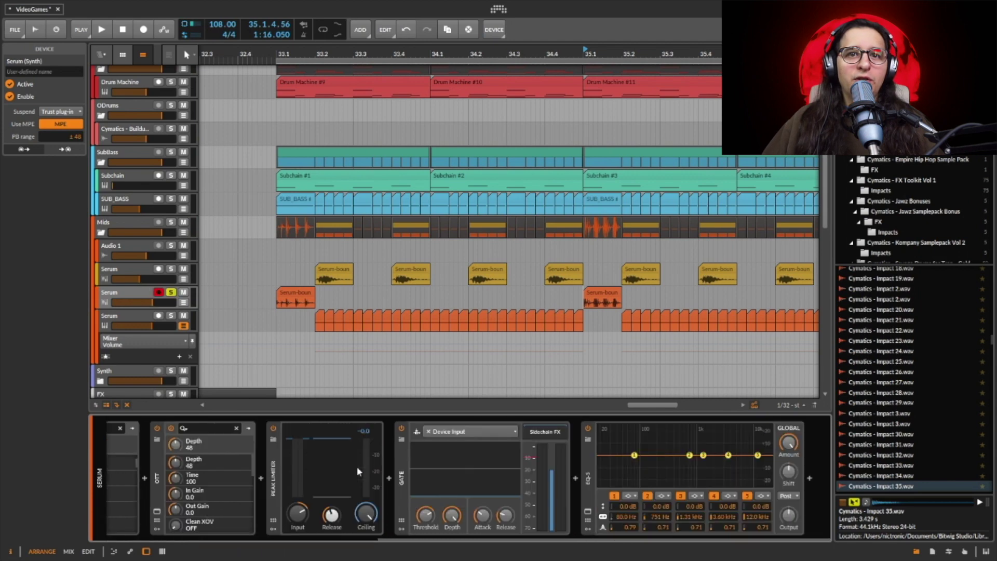
pyautogui.keyDown('super'); pyautogui.click(297, 512); pyautogui.keyUp('super')
pyautogui.press('Return')
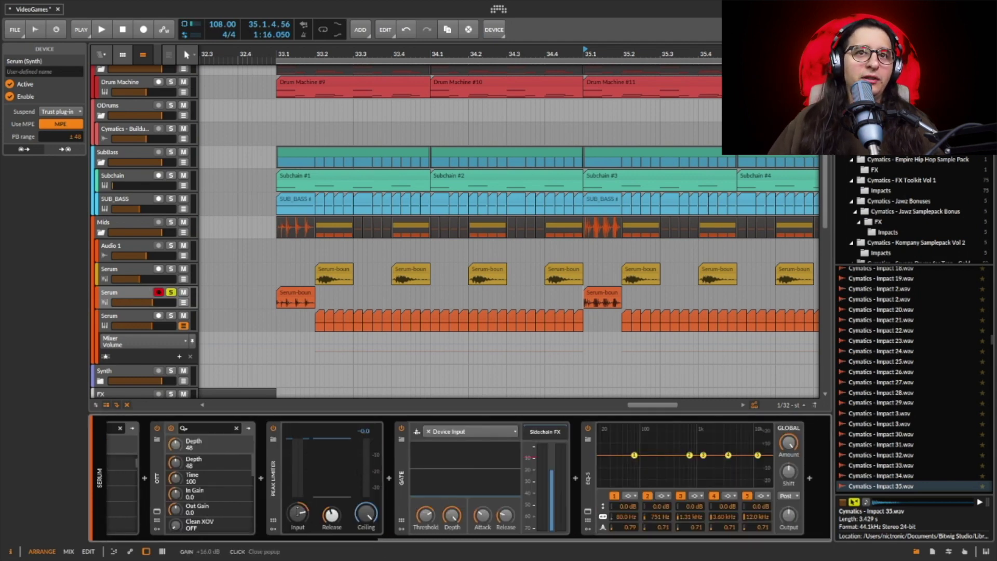
pyautogui.press('space')
pyautogui.press('space')
pyautogui.hscroll(-1, 378, 345)
pyautogui.hscroll(-1, 378, 345)
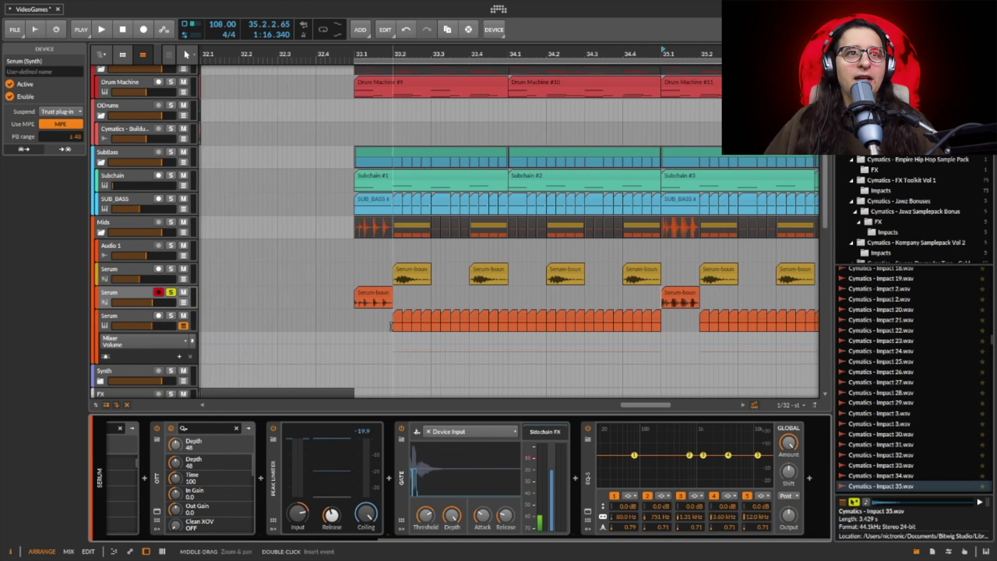
# Open the third Serum track's BASS - Gotham patch, solo the track and play it from 33.2.1.
pyautogui.click(134, 318)
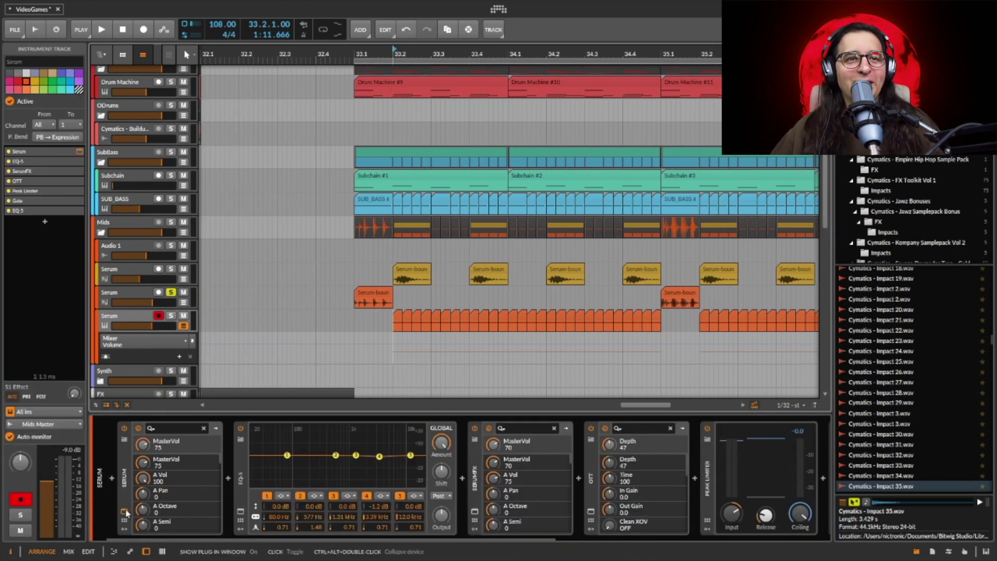
pyautogui.click(124, 512)
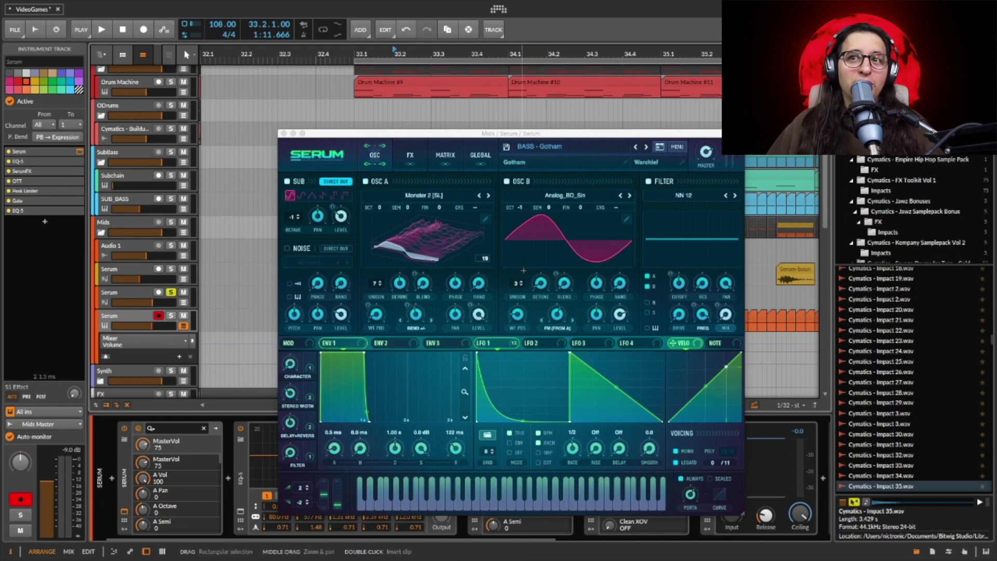
pyautogui.moveTo(390, 132); pyautogui.dragTo(635, 83)
pyautogui.click(171, 316)
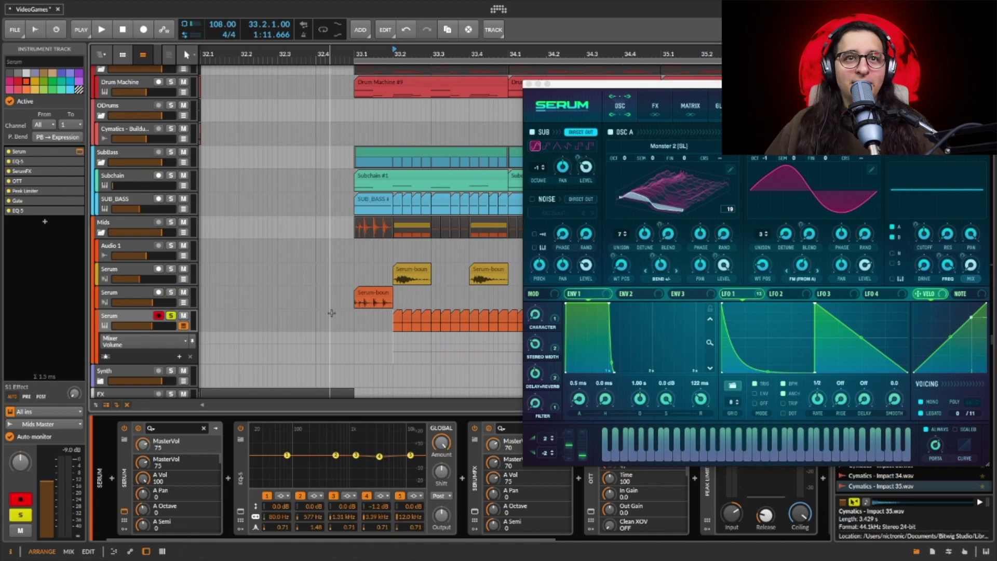
pyautogui.press('space')
pyautogui.press('space')
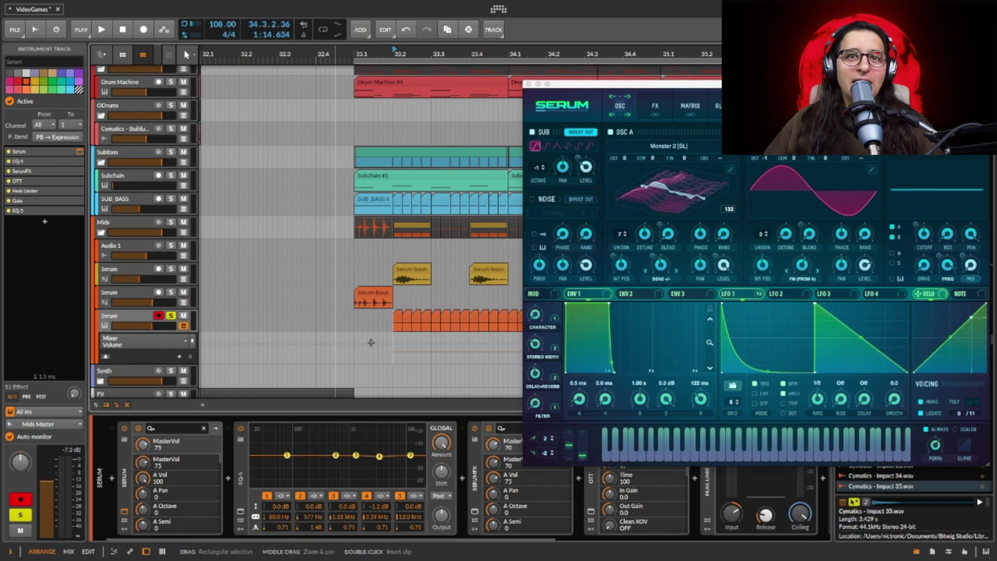
# Play the third Serum track again from 33.2.1 and set its first EQ-5's fourth band to -1.8 dB.
pyautogui.moveTo(719, 88); pyautogui.dragTo(605, 106)
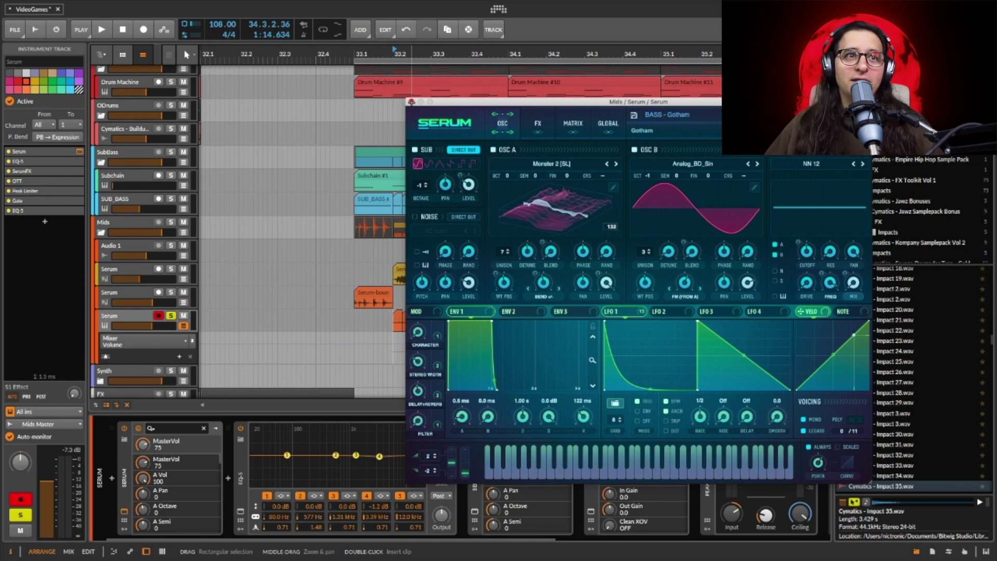
pyautogui.click(411, 102)
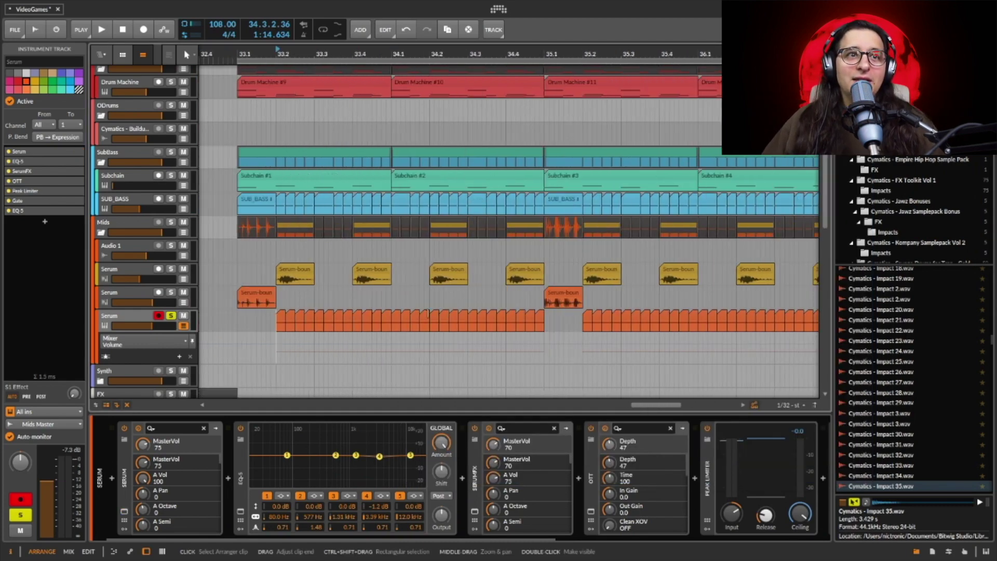
pyautogui.press('space')
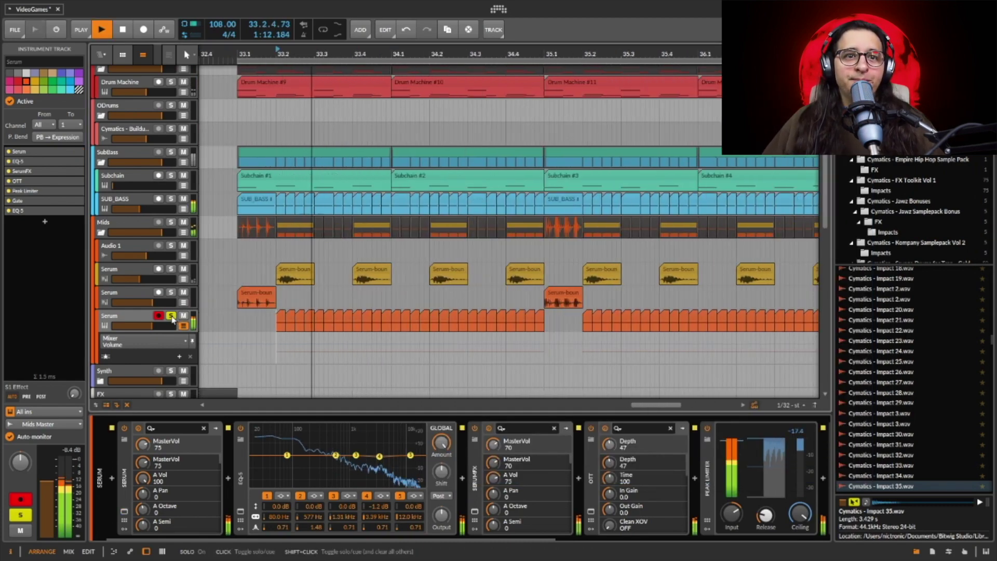
pyautogui.click(379, 459)
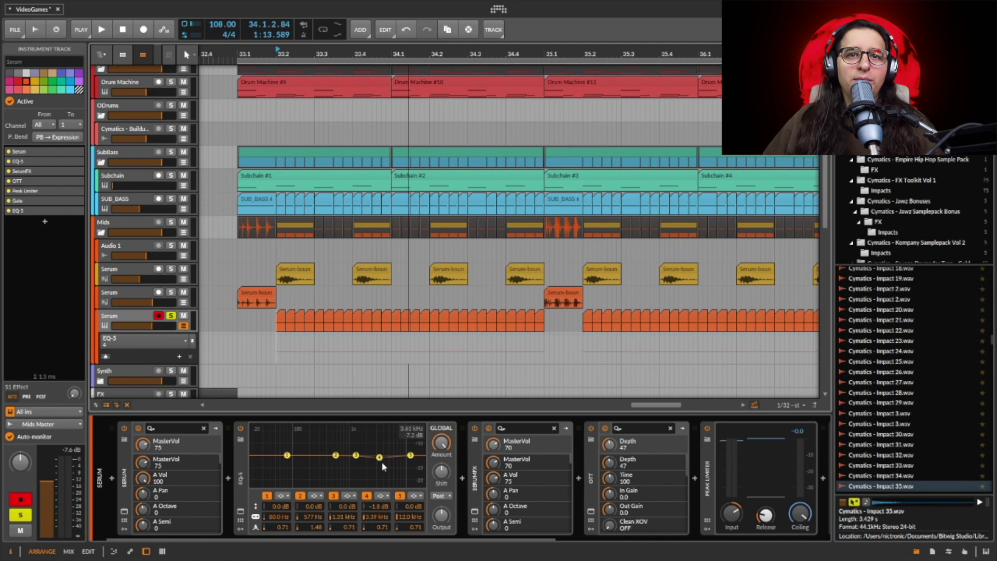
# Examine the third Serum track's SerumFX rack from Hyper through to Equalizer, and play the track with it open.
pyautogui.scroll(-3, 410, 488)
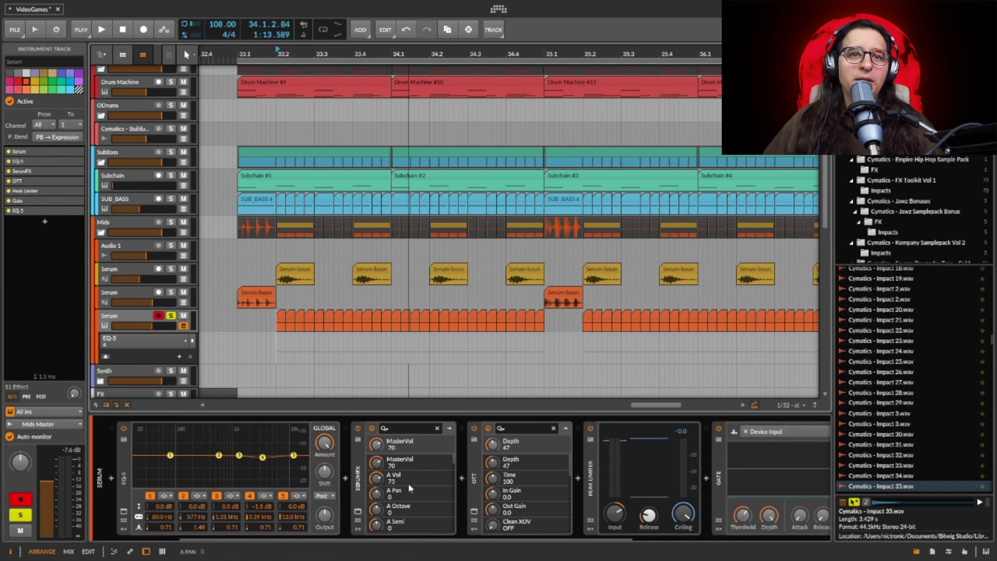
pyautogui.click(358, 511)
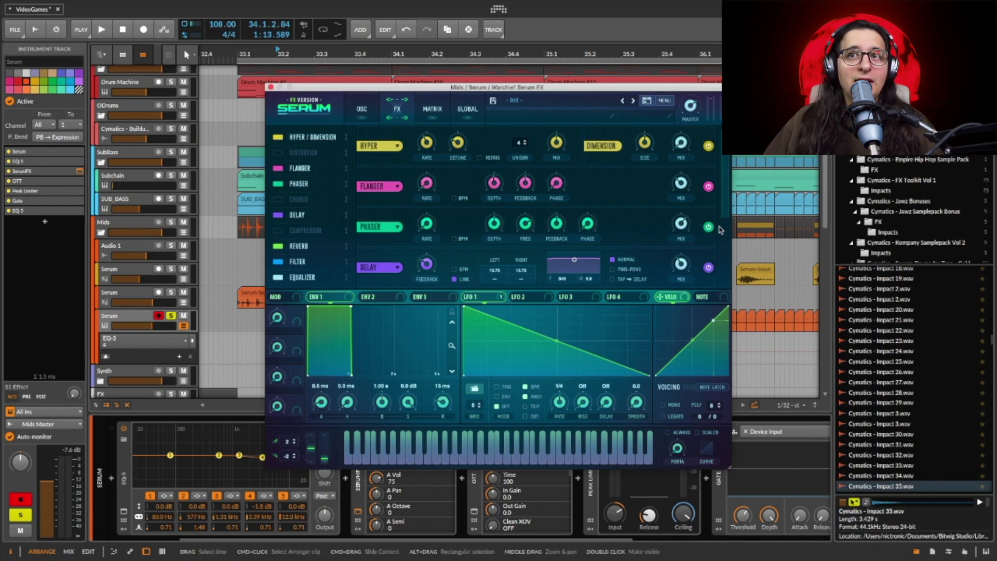
pyautogui.scroll(-3, 723, 260)
pyautogui.scroll(-1, 723, 261)
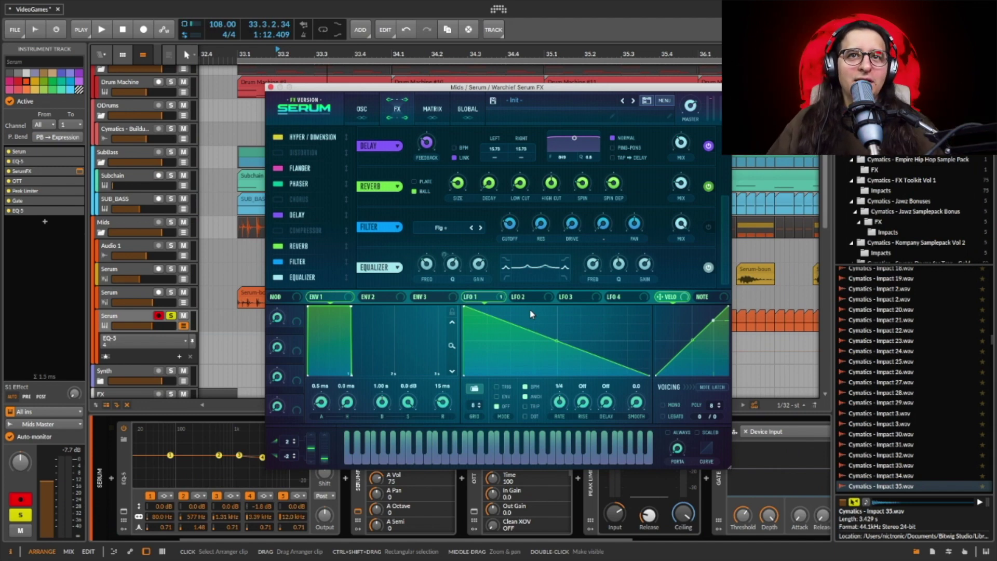
pyautogui.press('space')
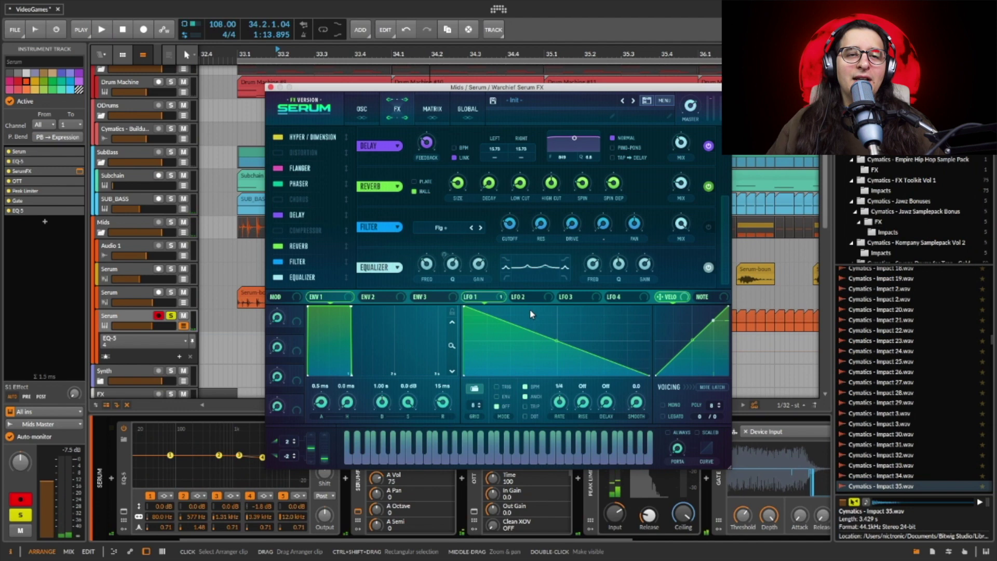
pyautogui.click(271, 87)
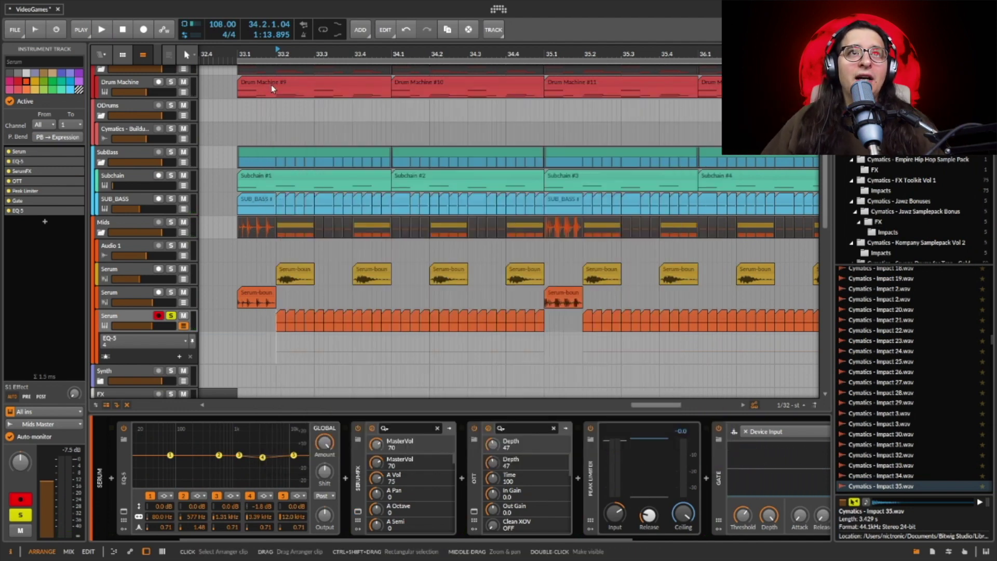
# Display the third Serum track's B WTPos and A WTPos automation, playing the rising sections from 34.2.1 and 36.2.1.
pyautogui.click(180, 343)
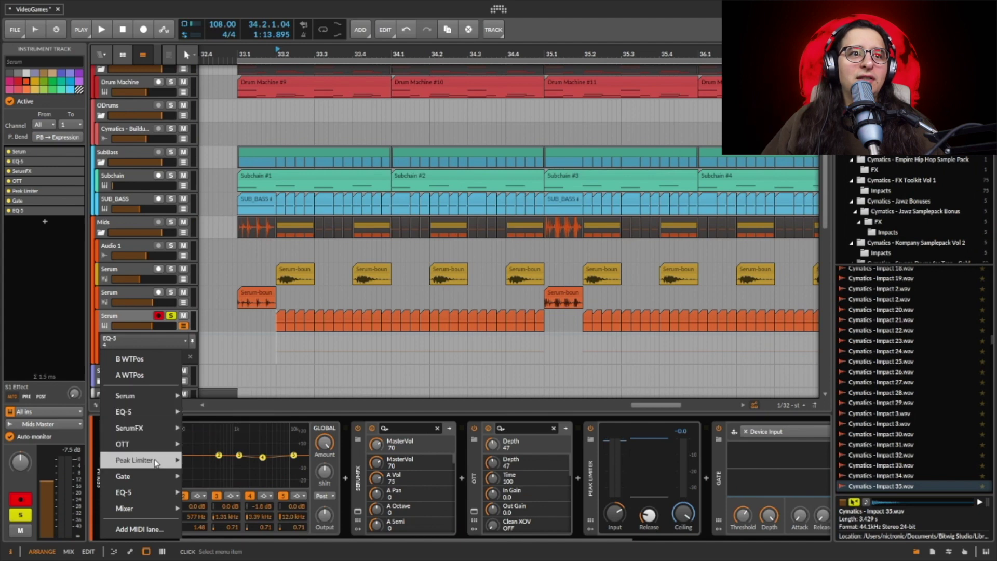
pyautogui.click(427, 341)
pyautogui.click(170, 343)
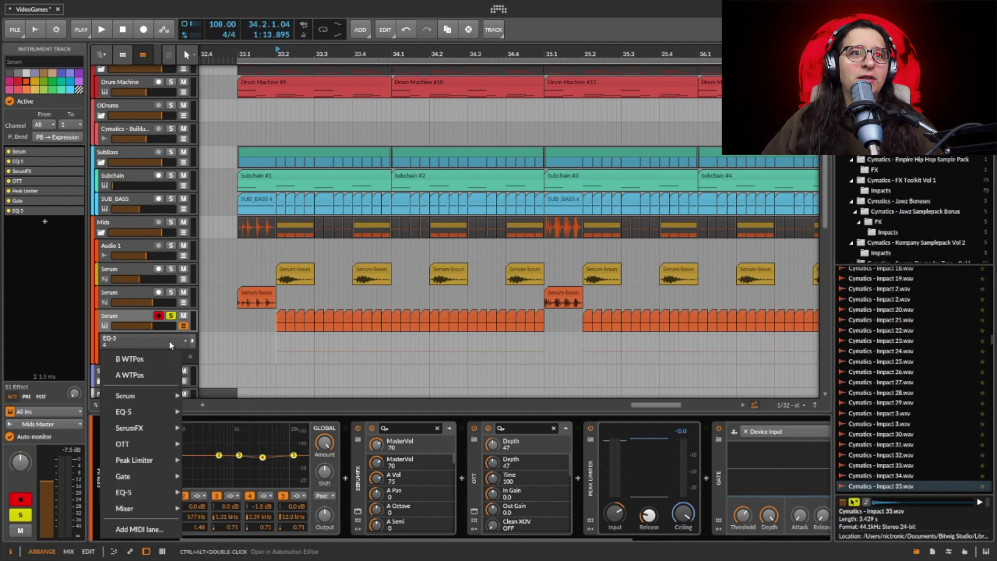
pyautogui.click(130, 358)
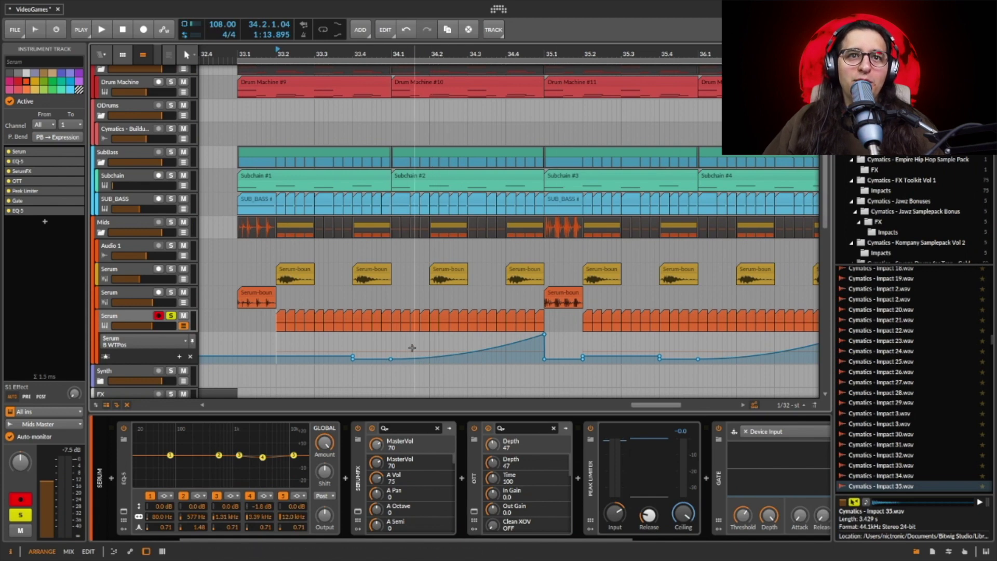
pyautogui.click(430, 329)
pyautogui.press('space')
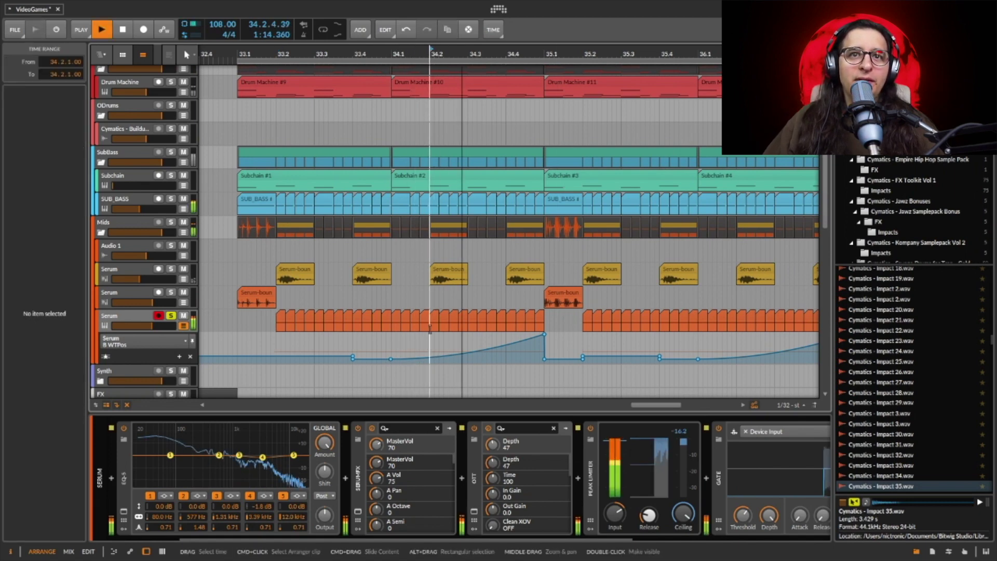
pyautogui.press('space')
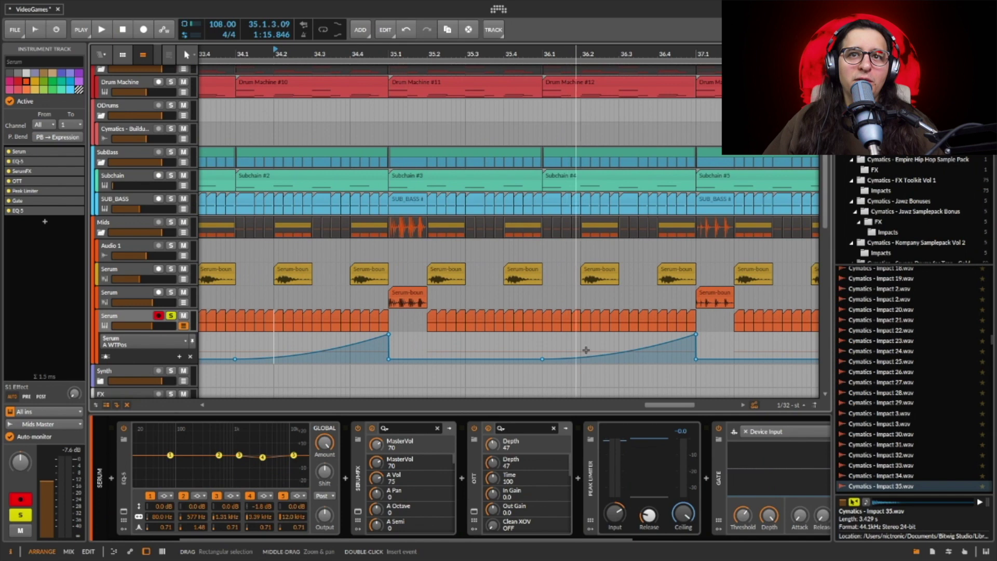
pyautogui.click(580, 327)
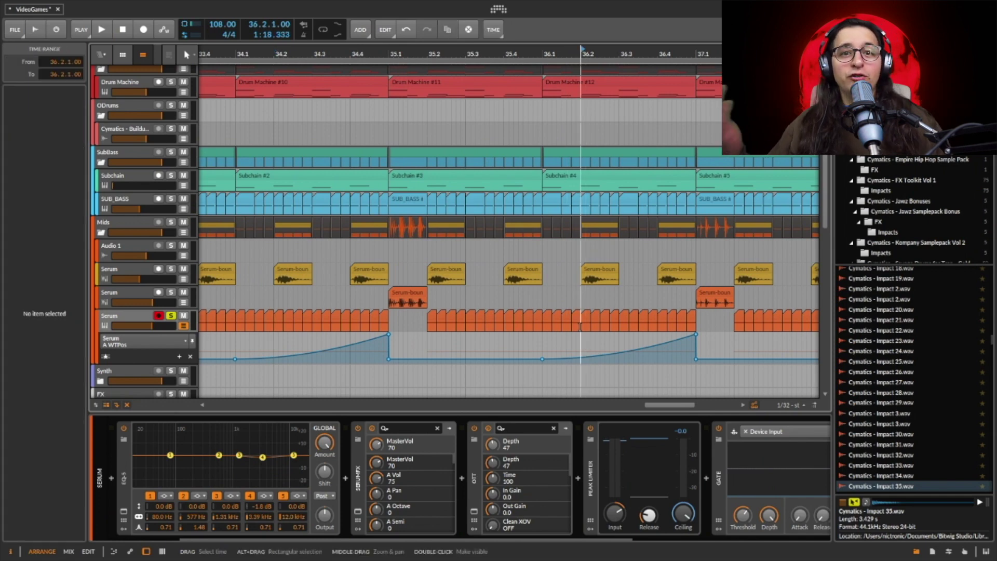
pyautogui.press('space')
# Look over the rest of the drop's arrangement, from the Mids automation down through the FX tracks to the Vox group.
pyautogui.moveTo(439, 53); pyautogui.dragTo(487, 244)
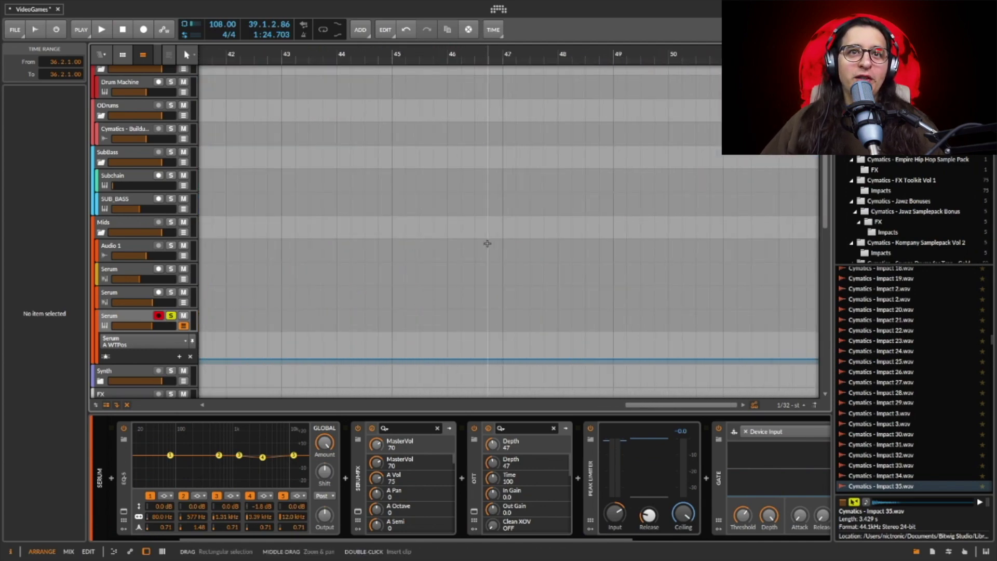
pyautogui.hscroll(-15, 488, 242)
pyautogui.hscroll(5, 502, 238)
pyautogui.scroll(-4, 502, 238)
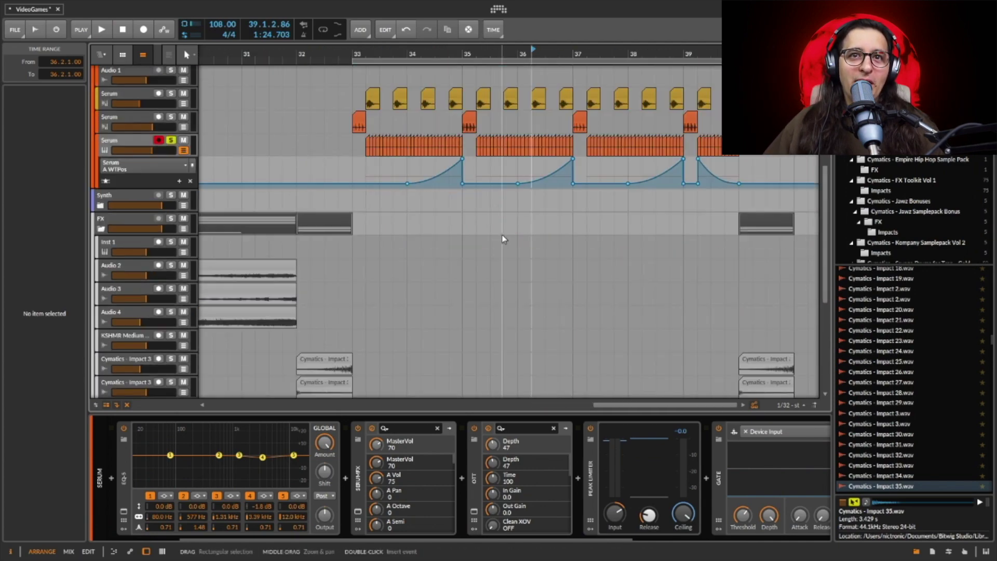
pyautogui.scroll(-5, 501, 236)
pyautogui.scroll(-3, 495, 235)
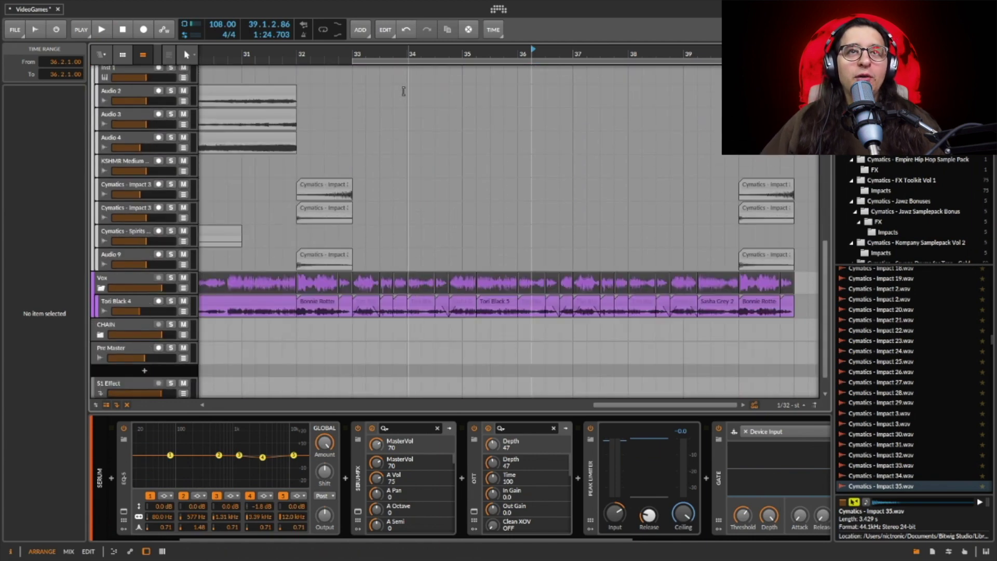
pyautogui.moveTo(405, 57); pyautogui.dragTo(417, 67)
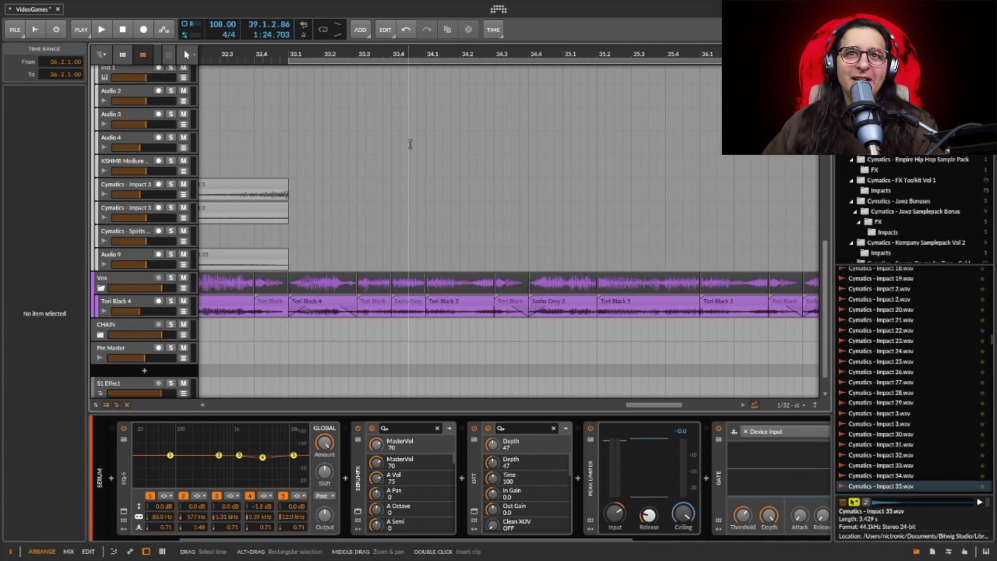
pyautogui.scroll(-3, 487, 54)
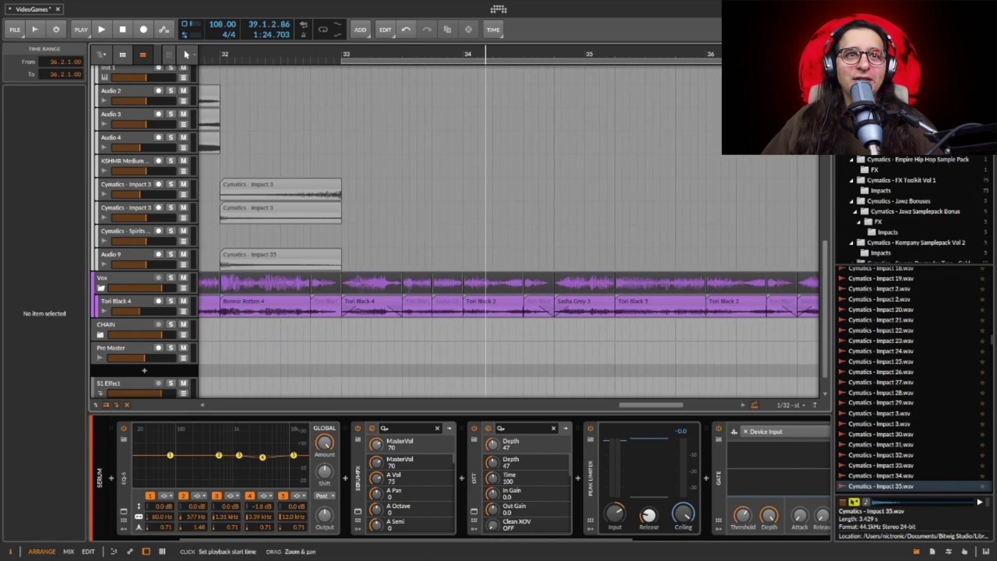
pyautogui.scroll(-3, 433, 54)
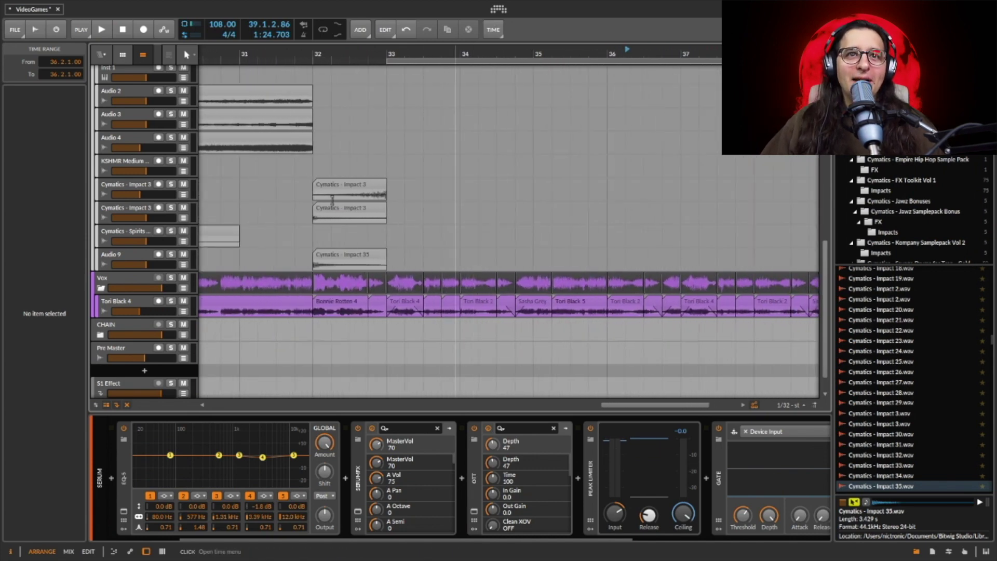
# Turn off both EQ-5s, the Chain and the FX Layer on the vocal track in the Vox group.
pyautogui.click(138, 299)
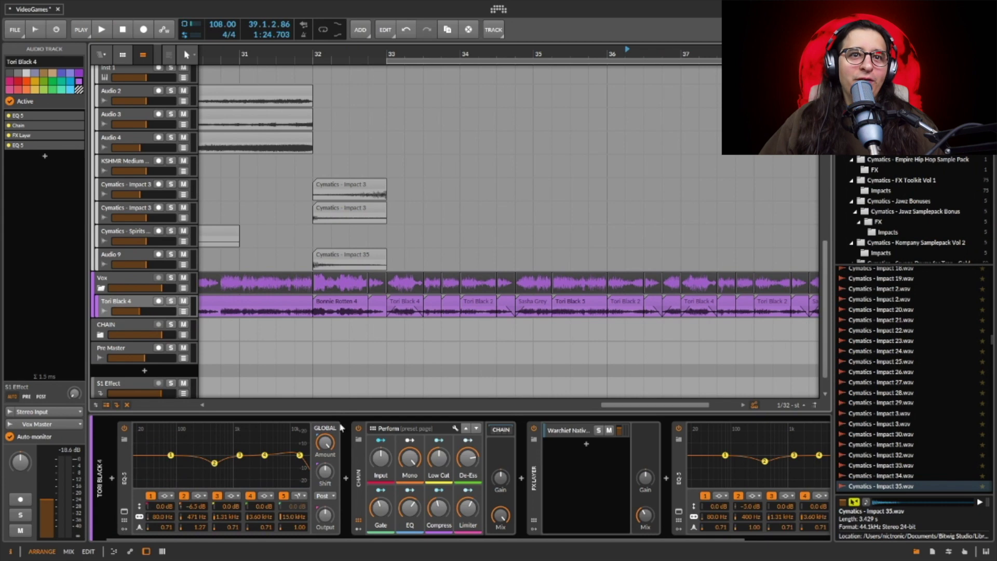
pyautogui.click(556, 431)
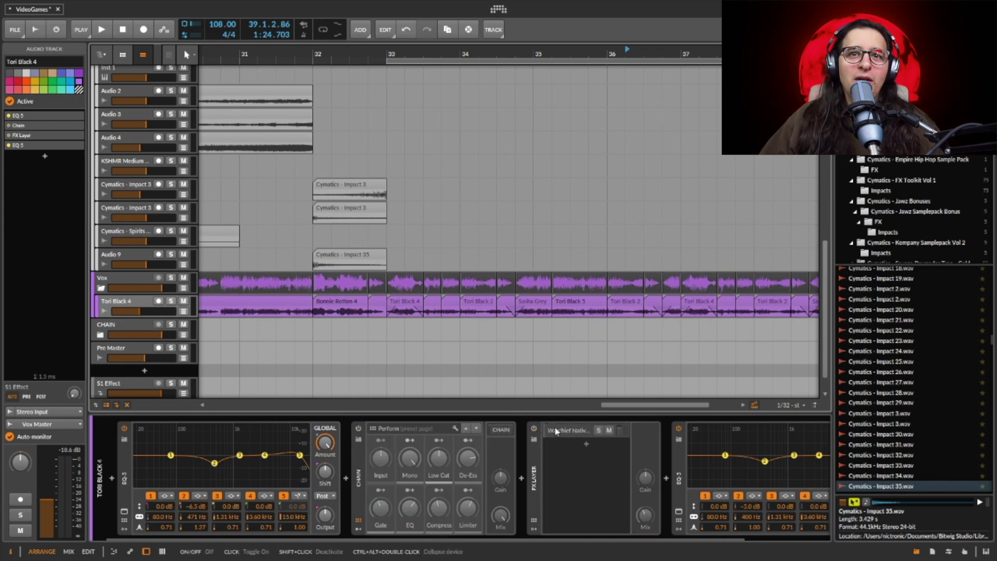
pyautogui.click(680, 428)
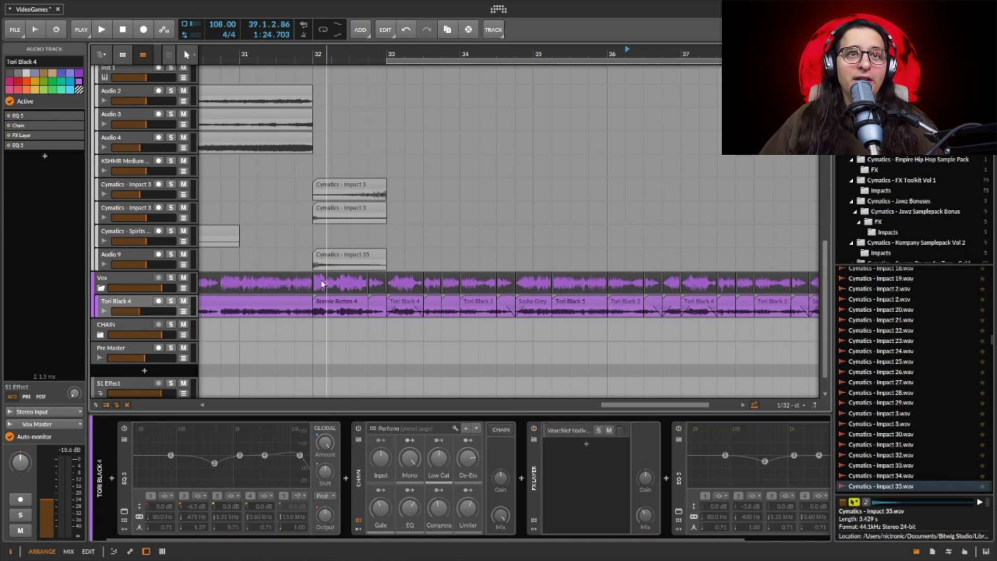
# Solo the vocal track in the Vox group and play it unprocessed from 33.1.1.
pyautogui.click(313, 244)
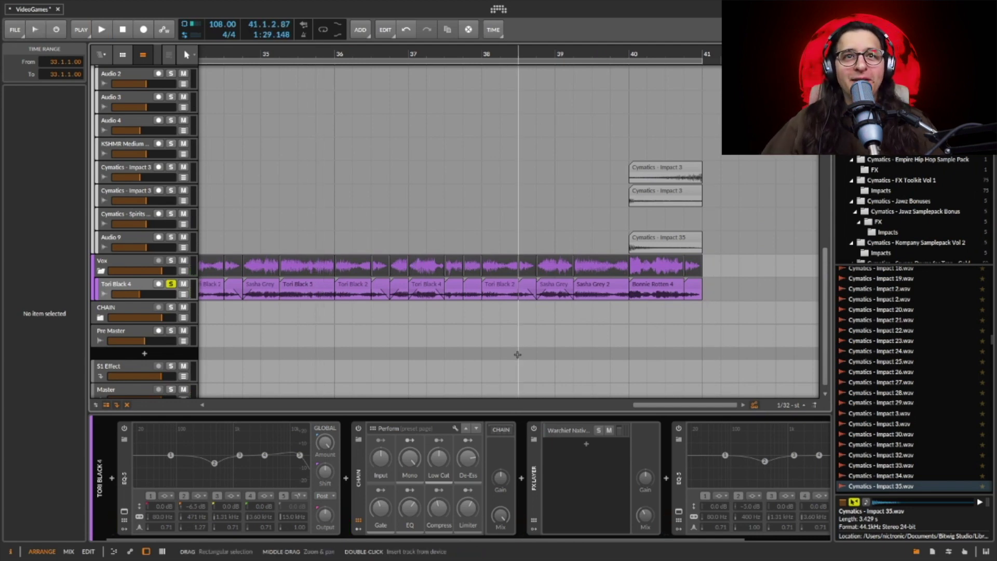
pyautogui.hscroll(-2, 524, 318)
pyautogui.hscroll(-5, 524, 318)
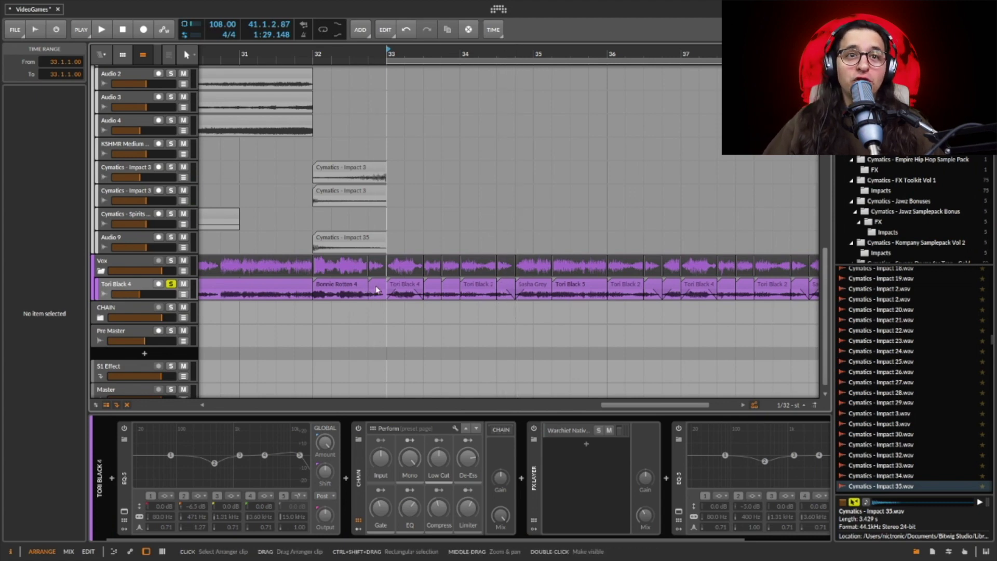
# Select the vocal track in the Vox group and turn its first EQ-5 and Chain back on.
pyautogui.click(148, 288)
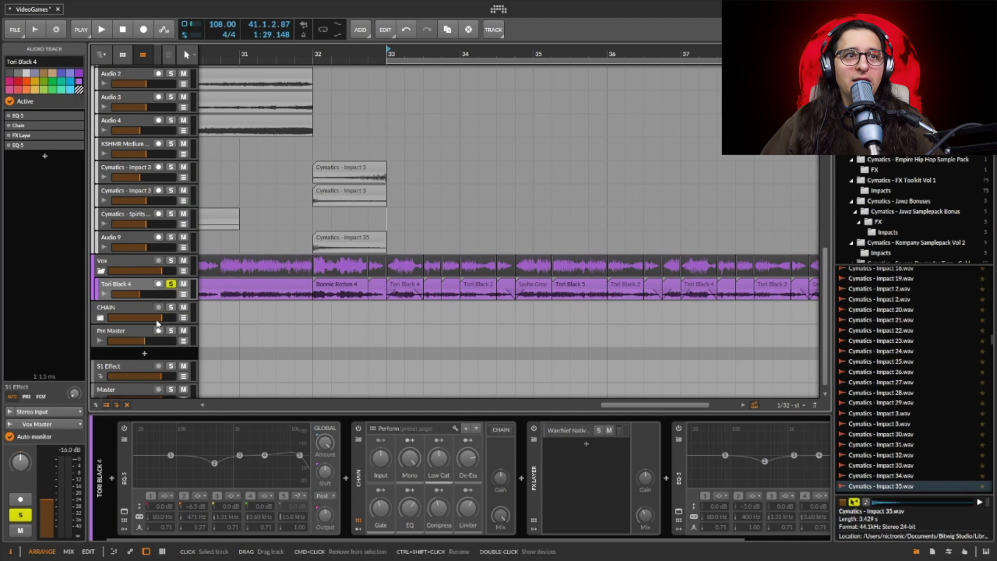
pyautogui.click(124, 429)
pyautogui.click(358, 429)
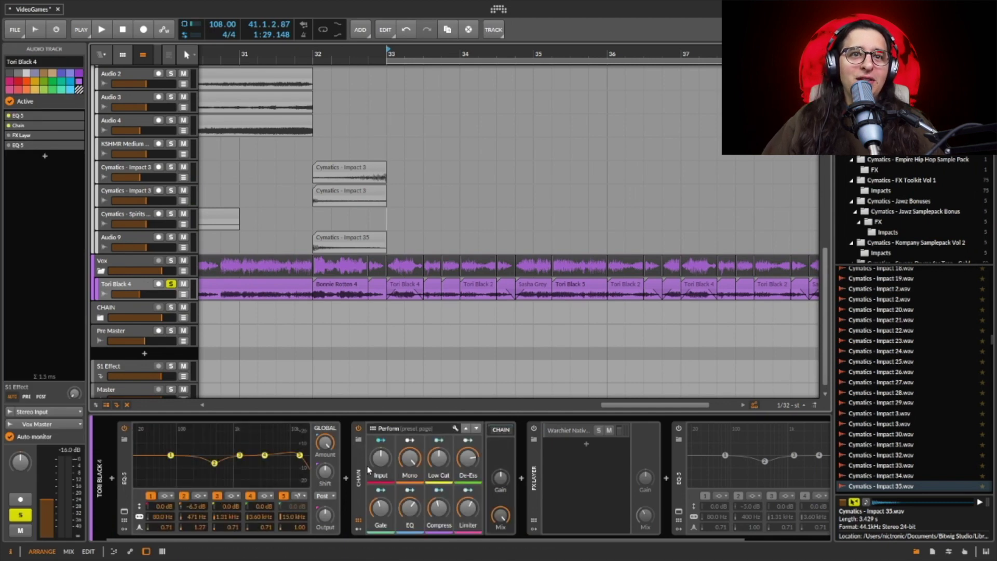
# View the Chain's Vocal Processor - Dynamics preset in the preset browser, and close the browser without loading a preset.
pyautogui.hscroll(2, 361, 463)
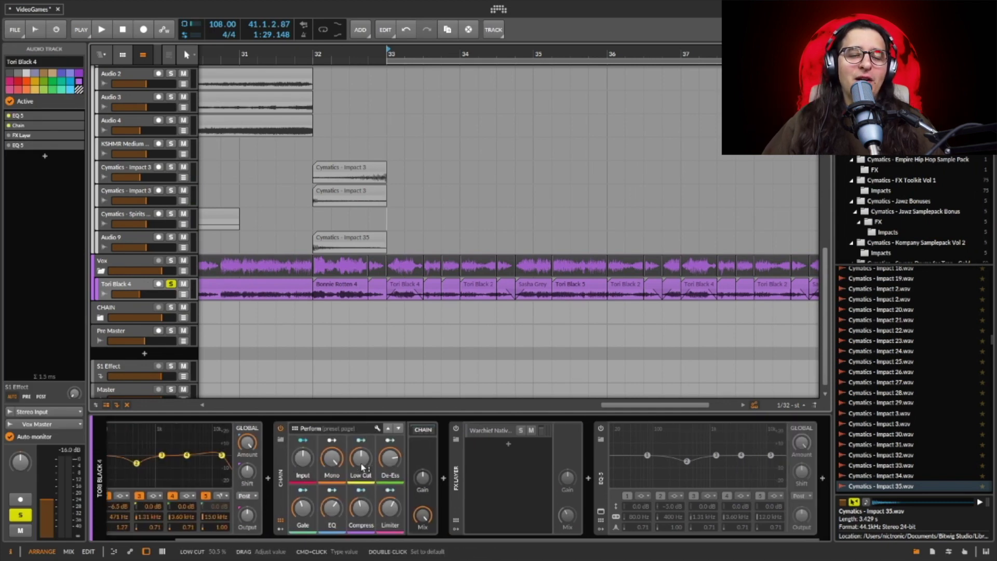
pyautogui.click(279, 440)
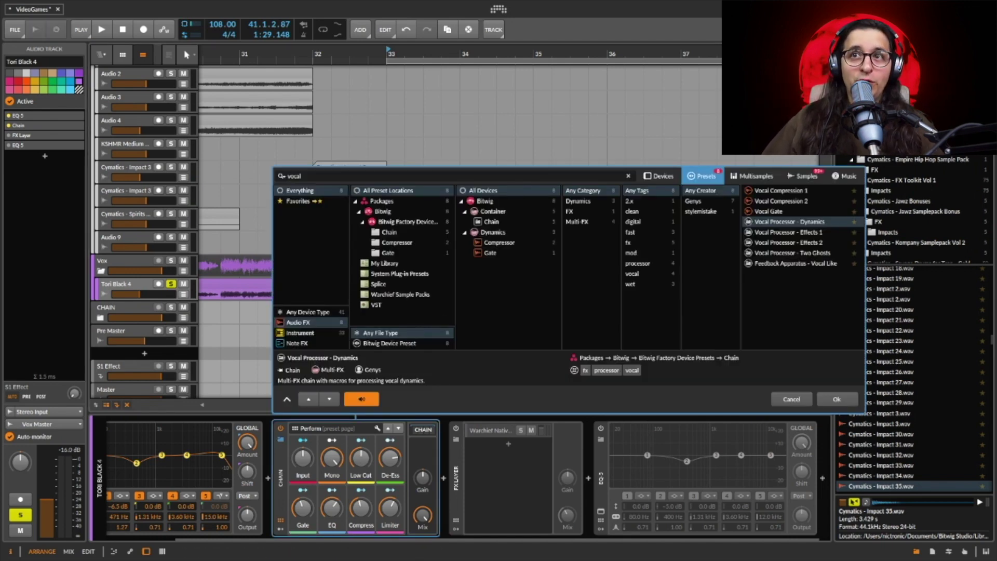
pyautogui.click(795, 398)
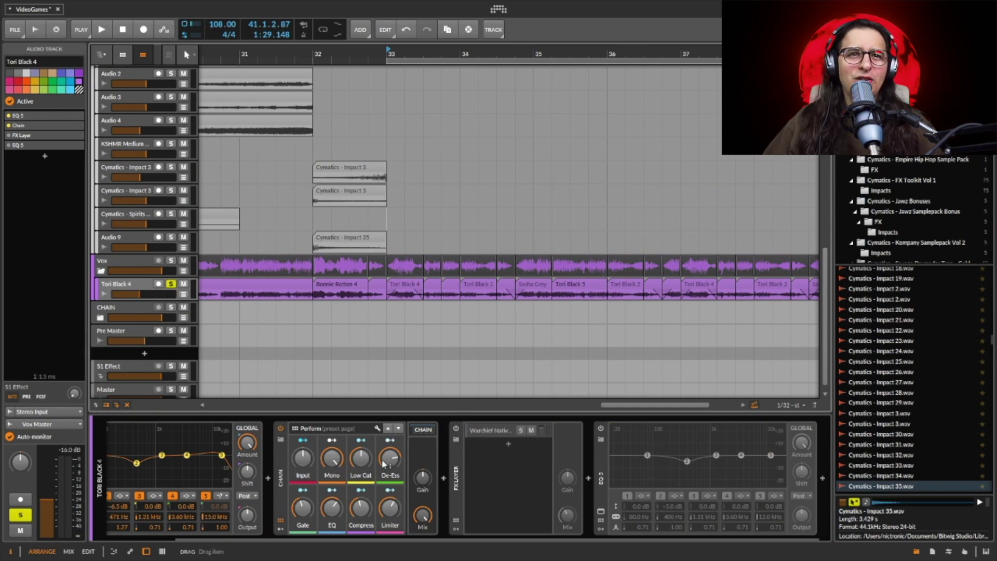
# Inspect the effects inside the Warchief Native Robot Voice layer, and turn on the vocal track's FX Layer and last EQ-5.
pyautogui.click(467, 435)
pyautogui.doubleClick(474, 438)
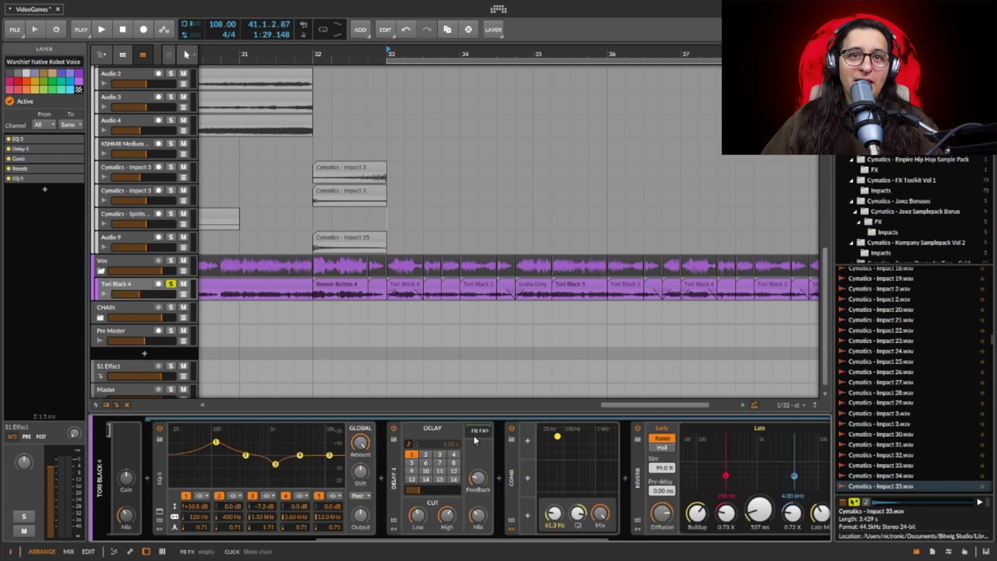
pyautogui.hscroll(-10, 459, 459)
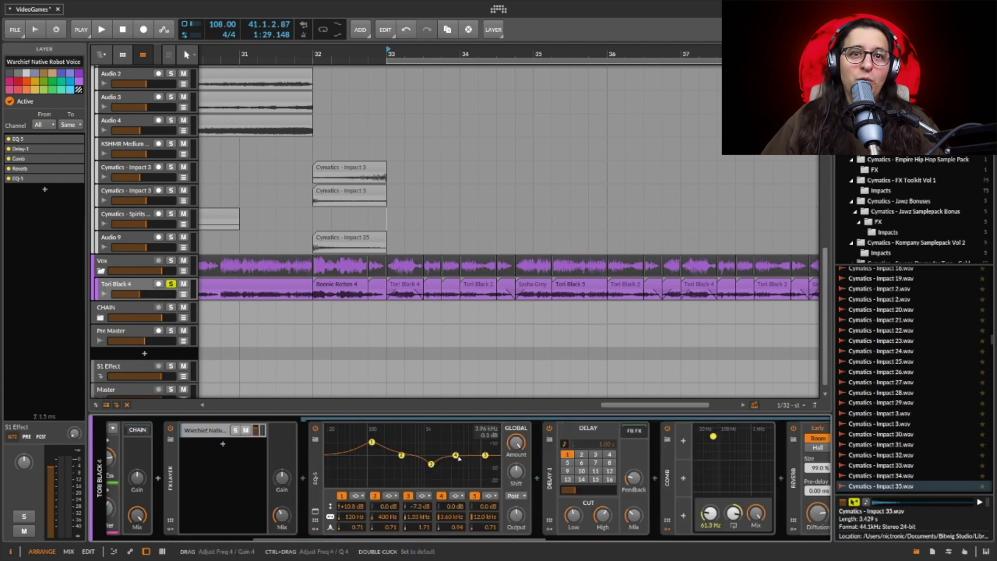
pyautogui.hscroll(1, 391, 466)
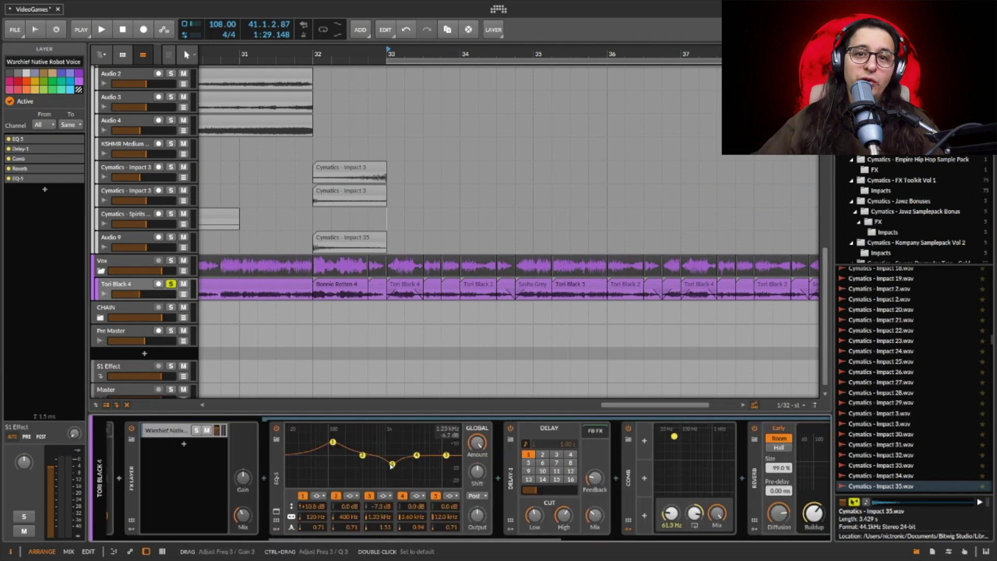
pyautogui.click(170, 430)
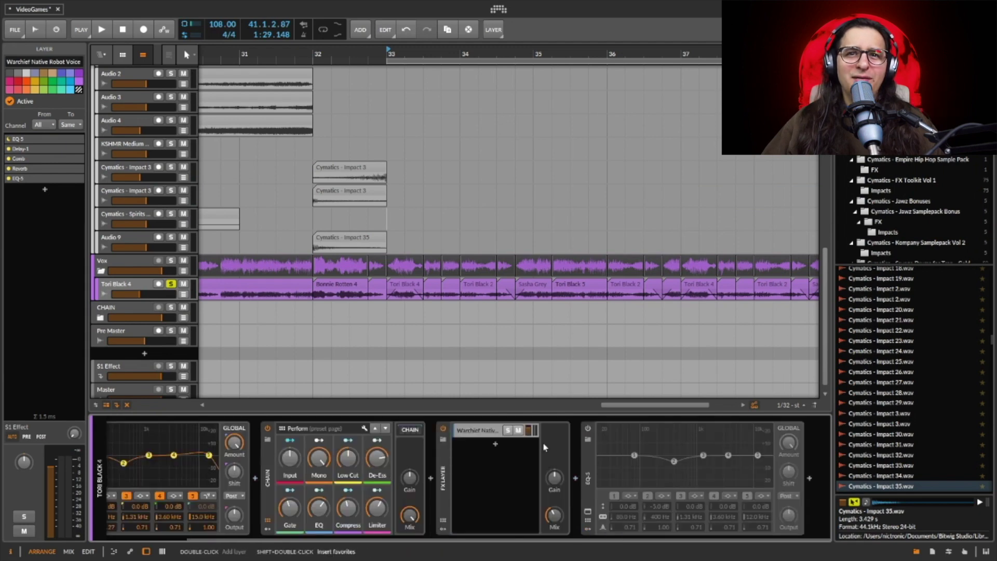
pyautogui.click(587, 429)
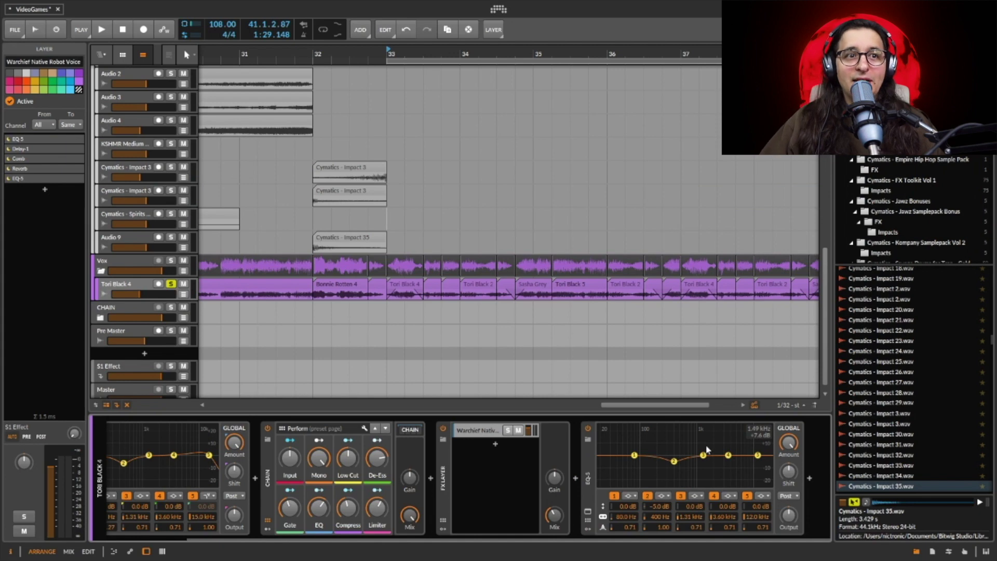
# Play the soloed vocal track with all its processing from 32.1.1.
pyautogui.scroll(3, 704, 467)
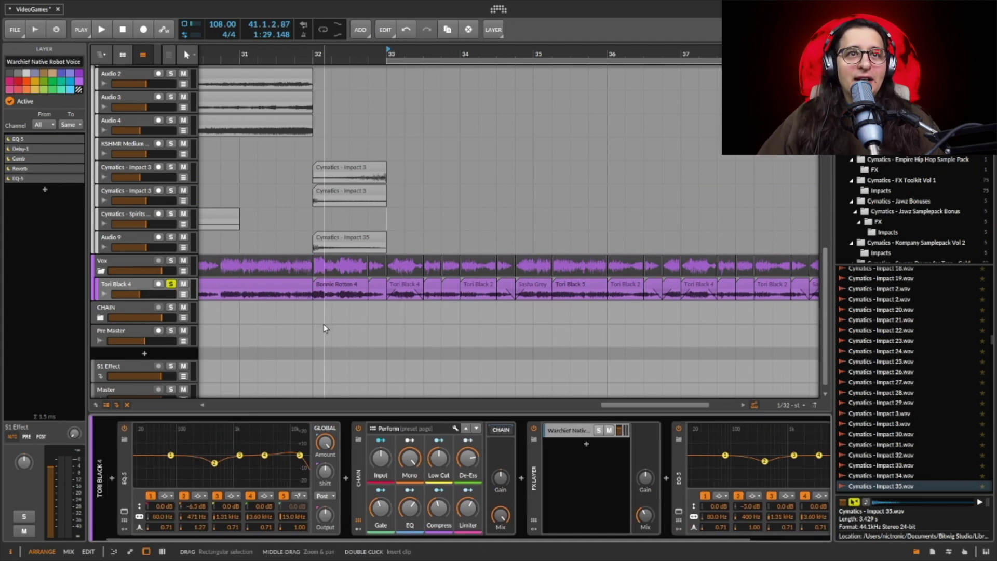
pyautogui.click(314, 323)
pyautogui.press('space')
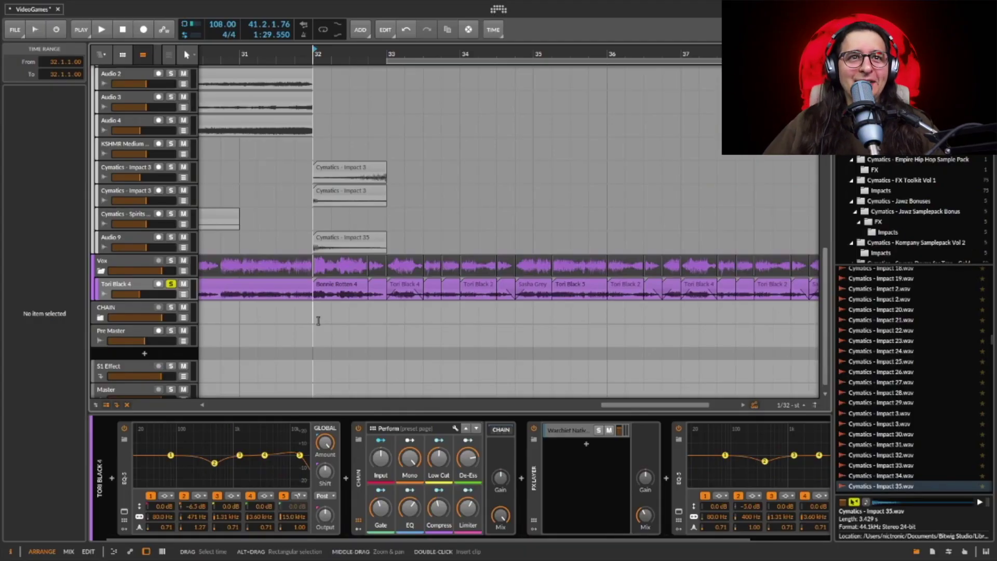
# Look over the FX tracks and the Serum A WTPos automation around the transition into the drop at bar 33.
pyautogui.hscroll(10, 335, 322)
pyautogui.scroll(4, 460, 299)
pyautogui.hscroll(-10, 461, 298)
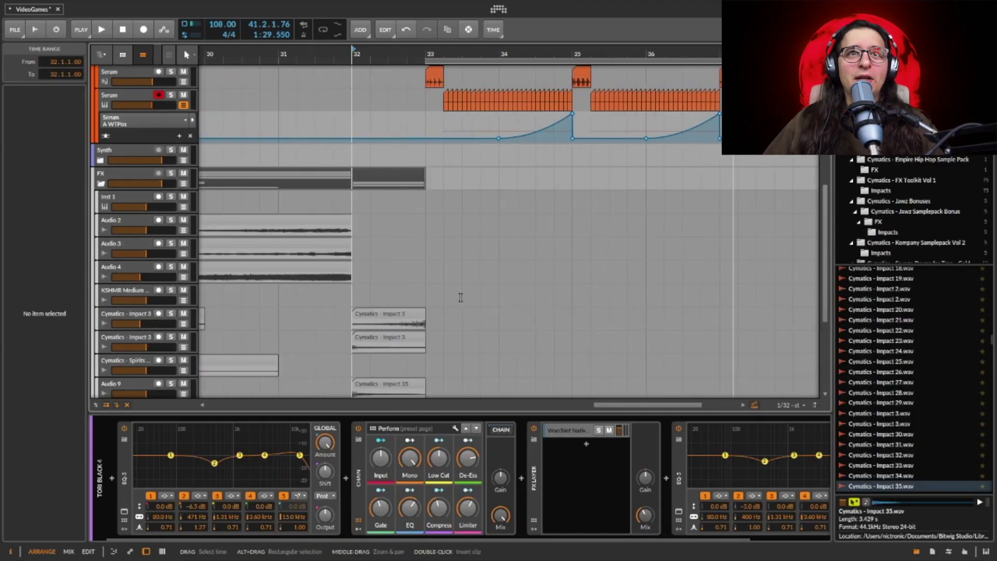
pyautogui.hscroll(-4, 460, 298)
pyautogui.hscroll(8, 460, 297)
pyautogui.hscroll(-5, 460, 298)
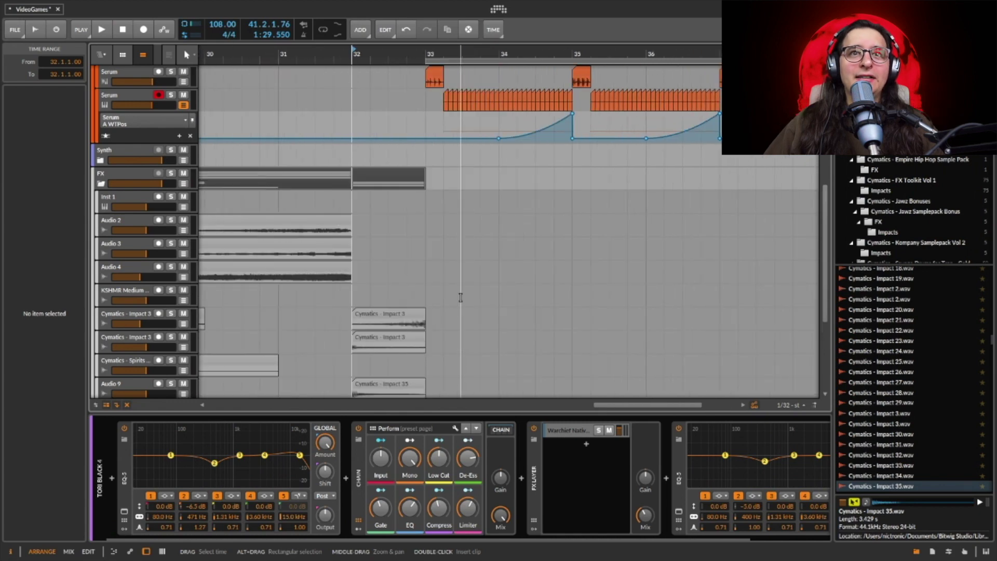
pyautogui.hscroll(2, 460, 298)
pyautogui.hscroll(-5, 460, 298)
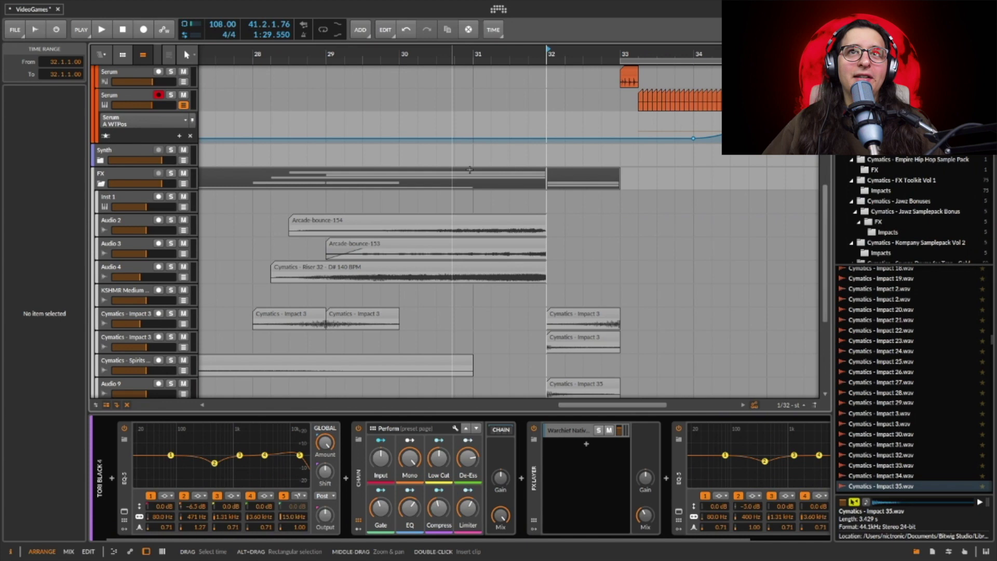
# Examine the vocal track's clips in the Vox group from their entry at bar 25 to the end of the drop.
pyautogui.moveTo(510, 62); pyautogui.dragTo(421, 57)
pyautogui.scroll(-6, 409, 291)
pyautogui.hscroll(-3, 405, 311)
pyautogui.hscroll(3, 405, 311)
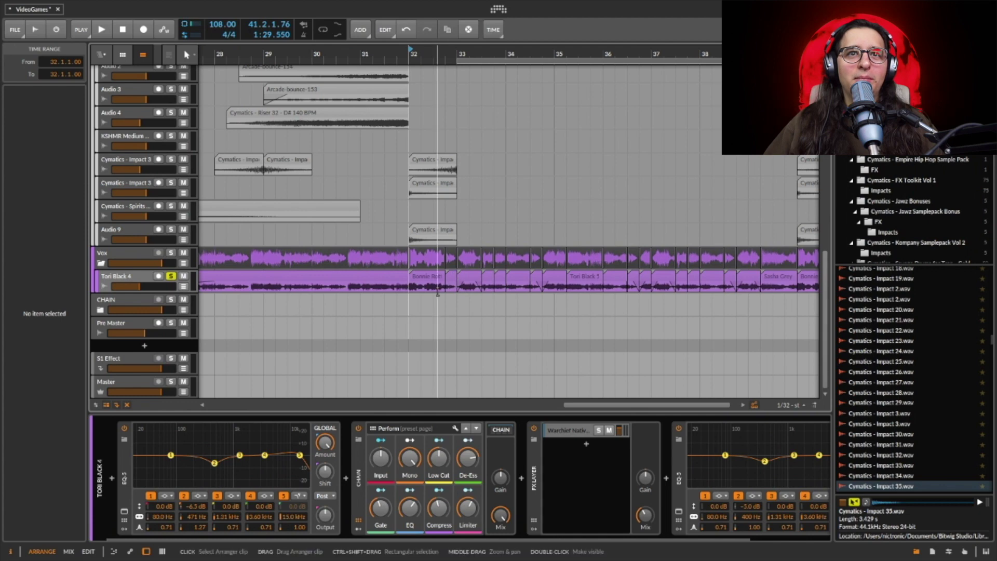
pyautogui.hscroll(3, 560, 299)
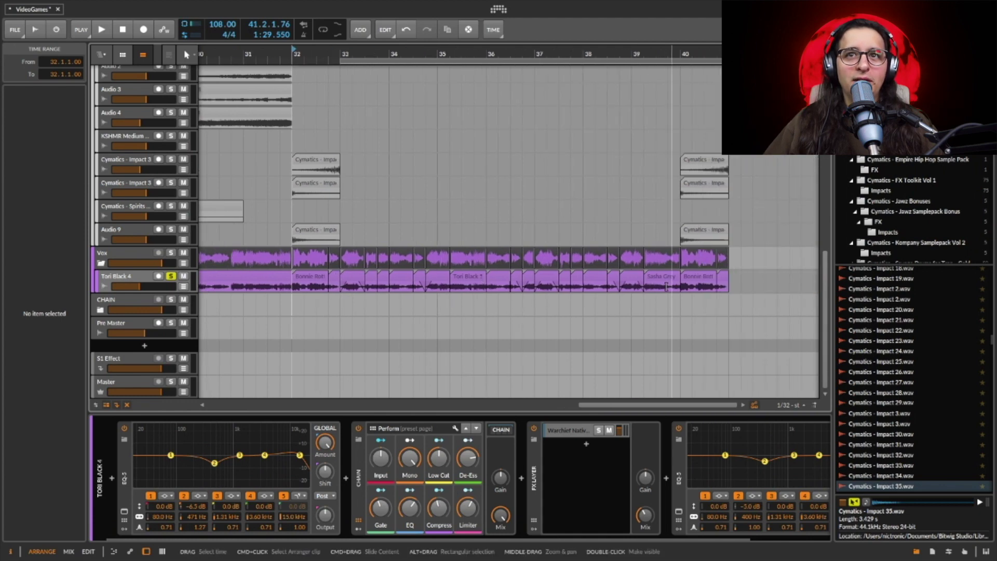
pyautogui.hscroll(-10, 510, 282)
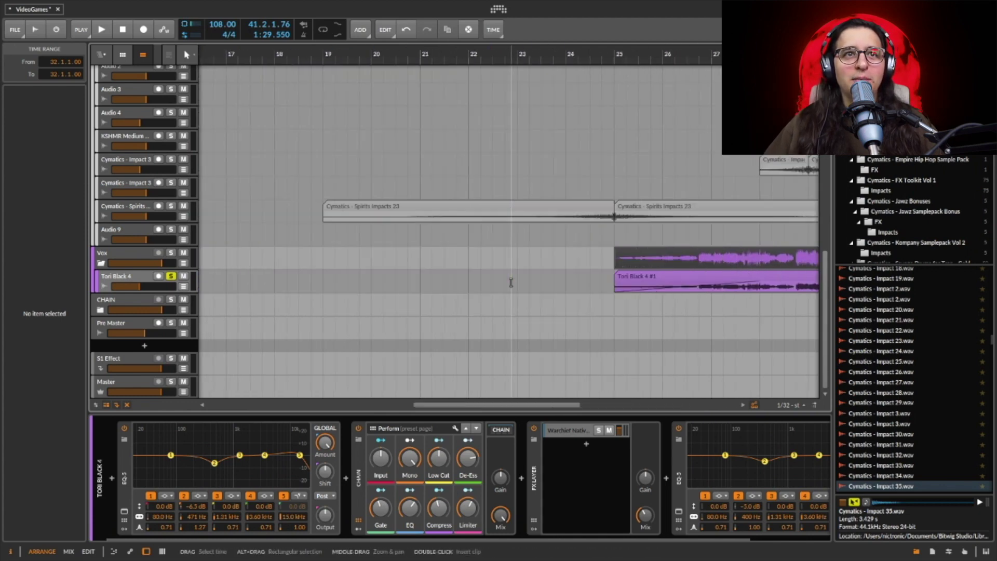
pyautogui.hscroll(8, 511, 282)
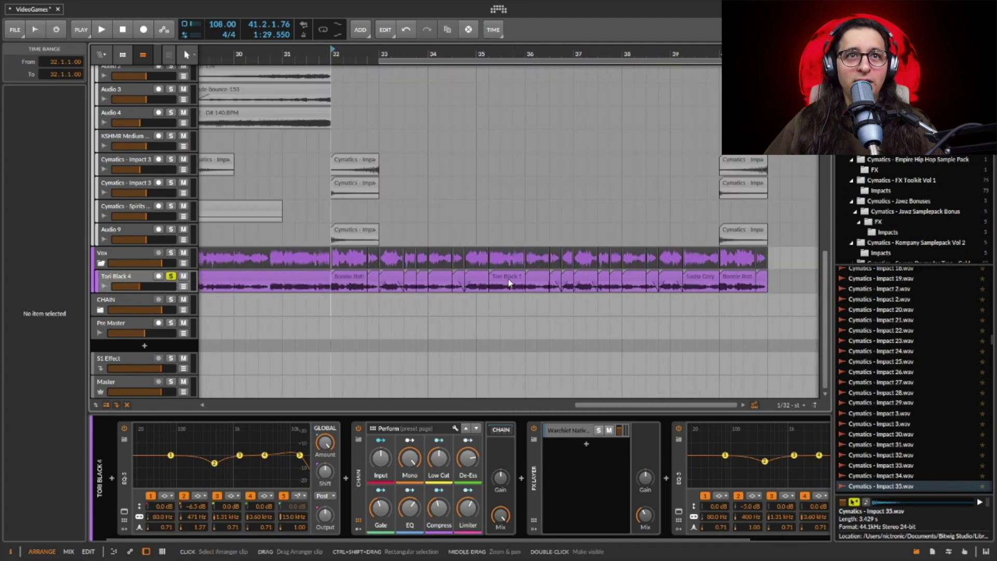
# Play the full mix from 30.1.1 through the buildup and the whole drop, stopping just after bar 41.
pyautogui.scroll(5, 534, 275)
pyautogui.hscroll(-5, 533, 274)
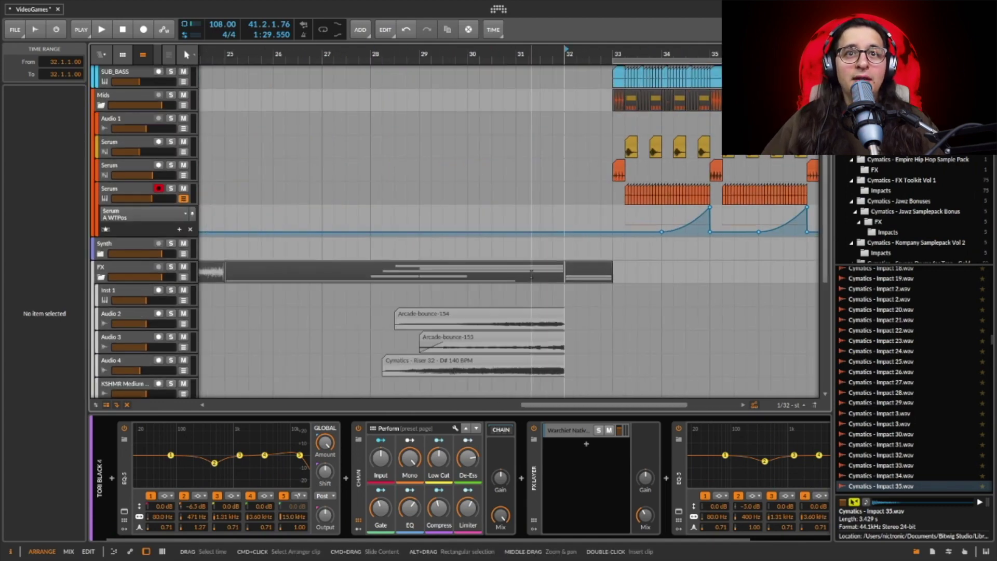
pyautogui.scroll(5, 520, 268)
pyautogui.click(468, 252)
pyautogui.press('space')
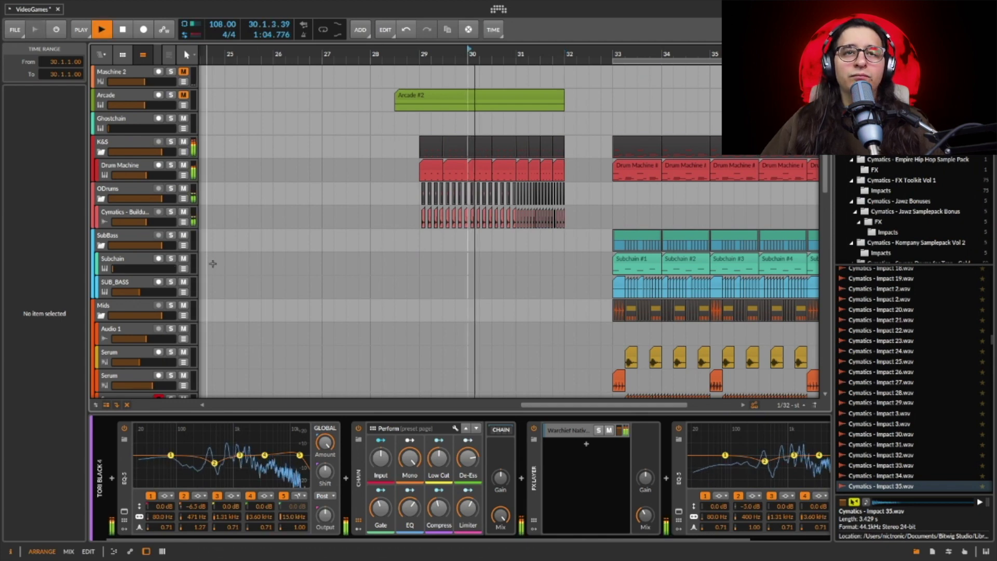
pyautogui.hscroll(3, 339, 241)
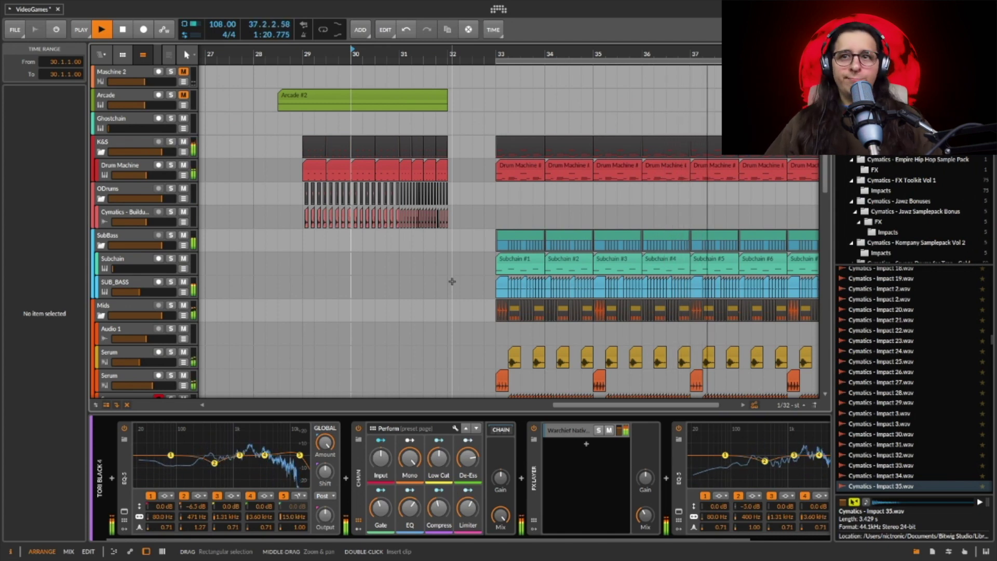
pyautogui.hscroll(6, 467, 275)
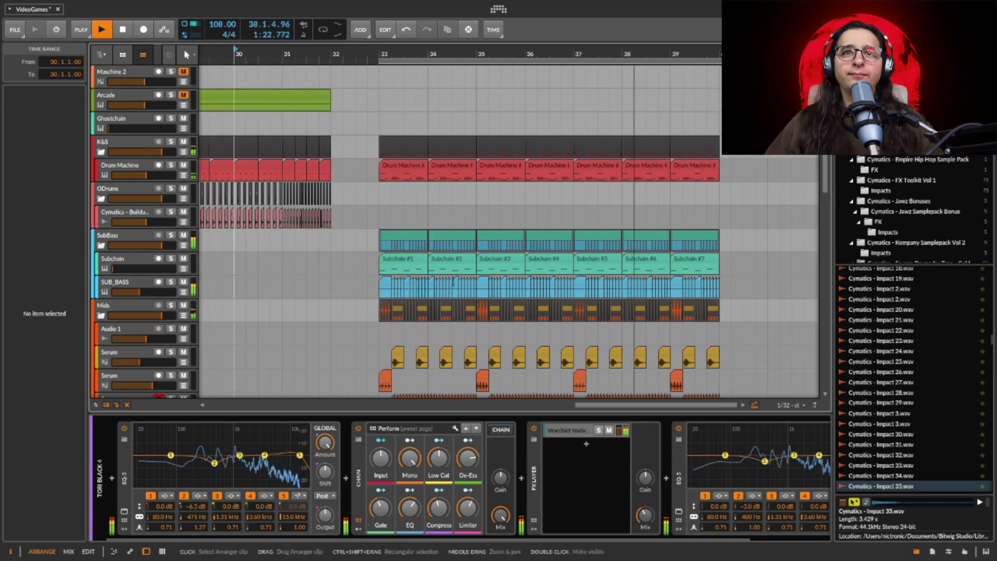
pyautogui.scroll(-1, 506, 257)
pyautogui.scroll(-4, 507, 256)
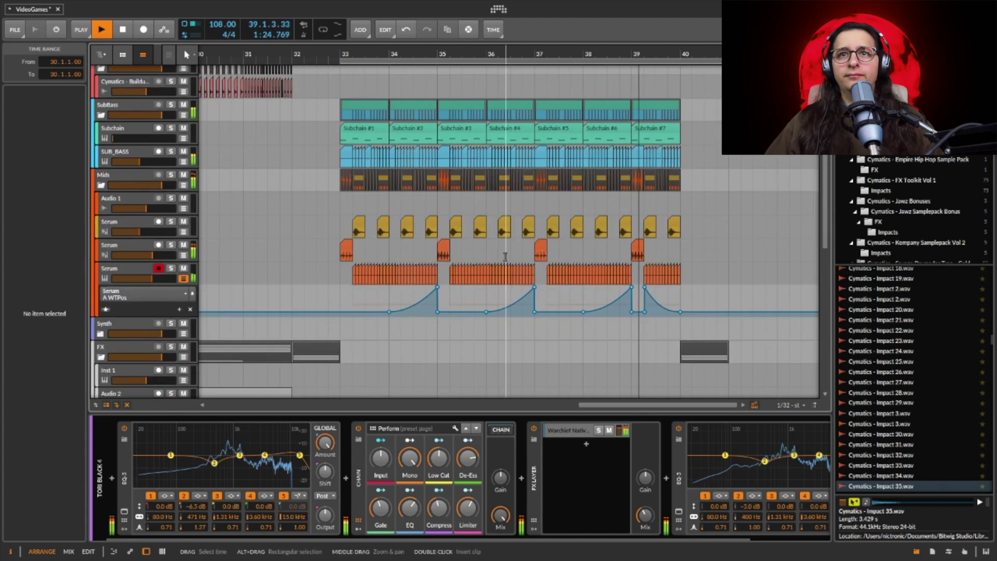
pyautogui.hscroll(3, 506, 257)
pyautogui.hscroll(2, 506, 256)
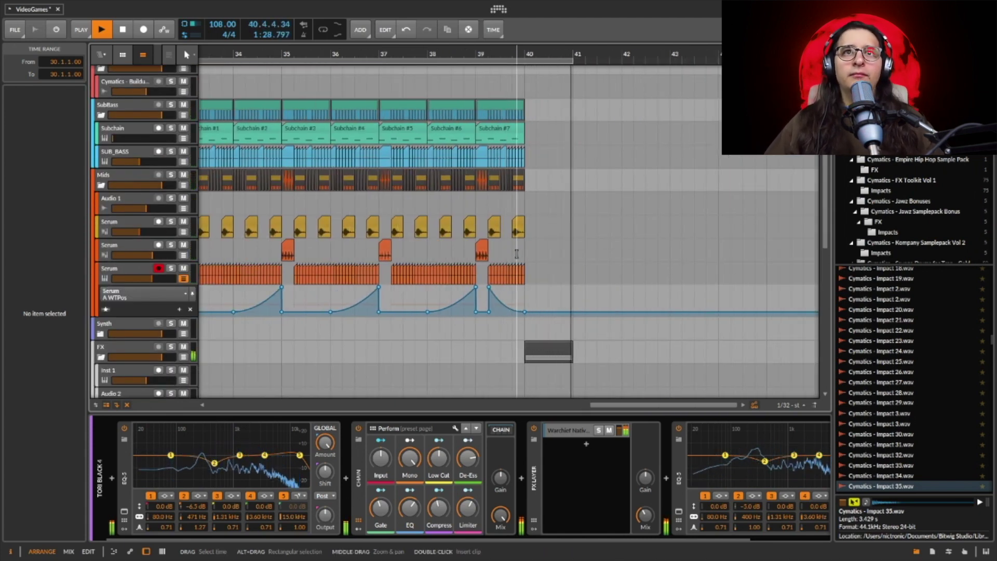
pyautogui.press('space')
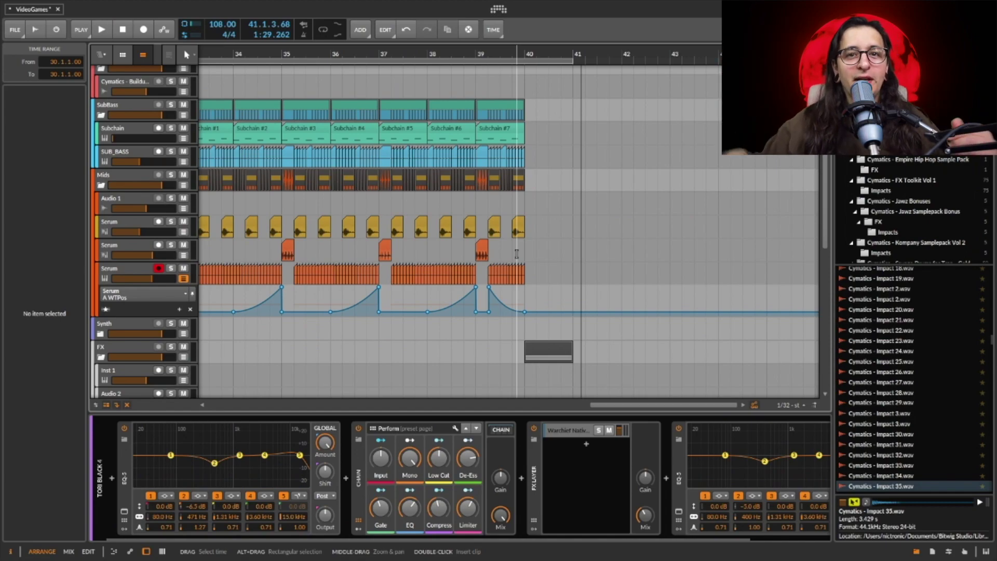